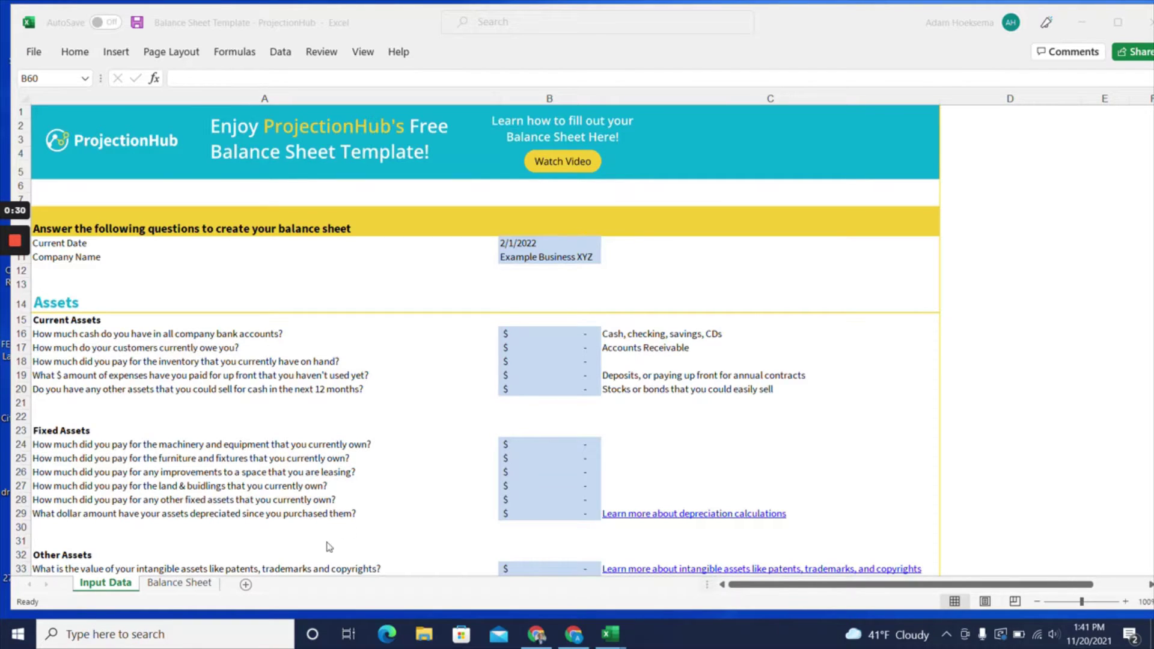
# - Review the assets, liabilities and owners' equity sections on the Balance Sheet worksheet
pyautogui.click(174, 584)
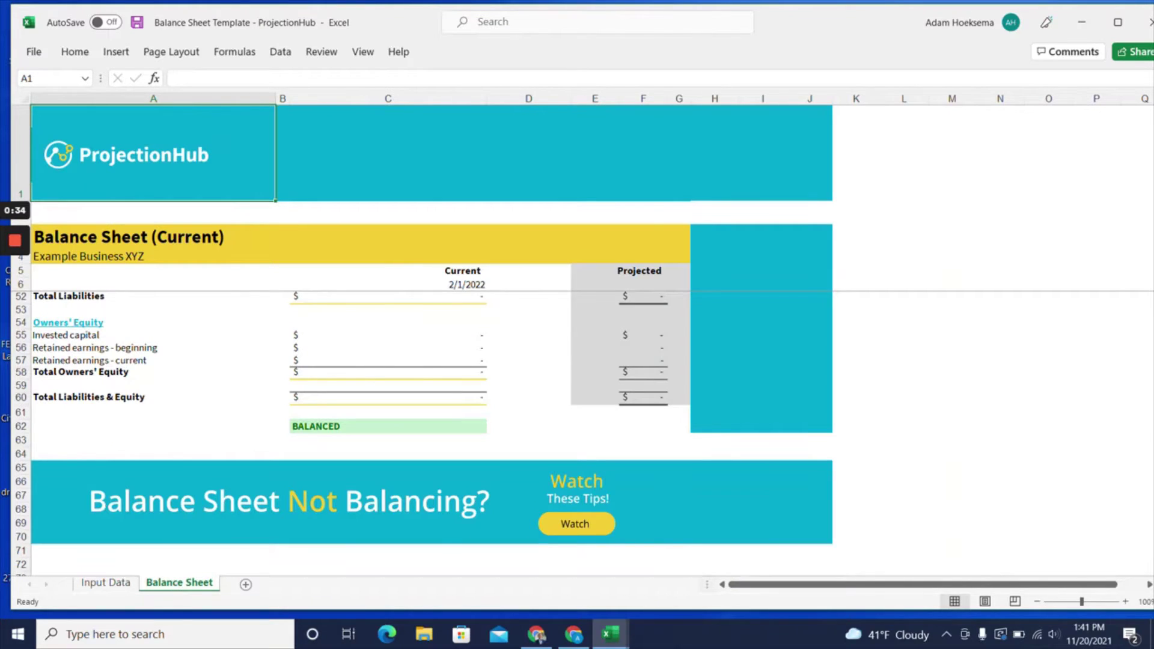
pyautogui.scroll(15, 421, 422)
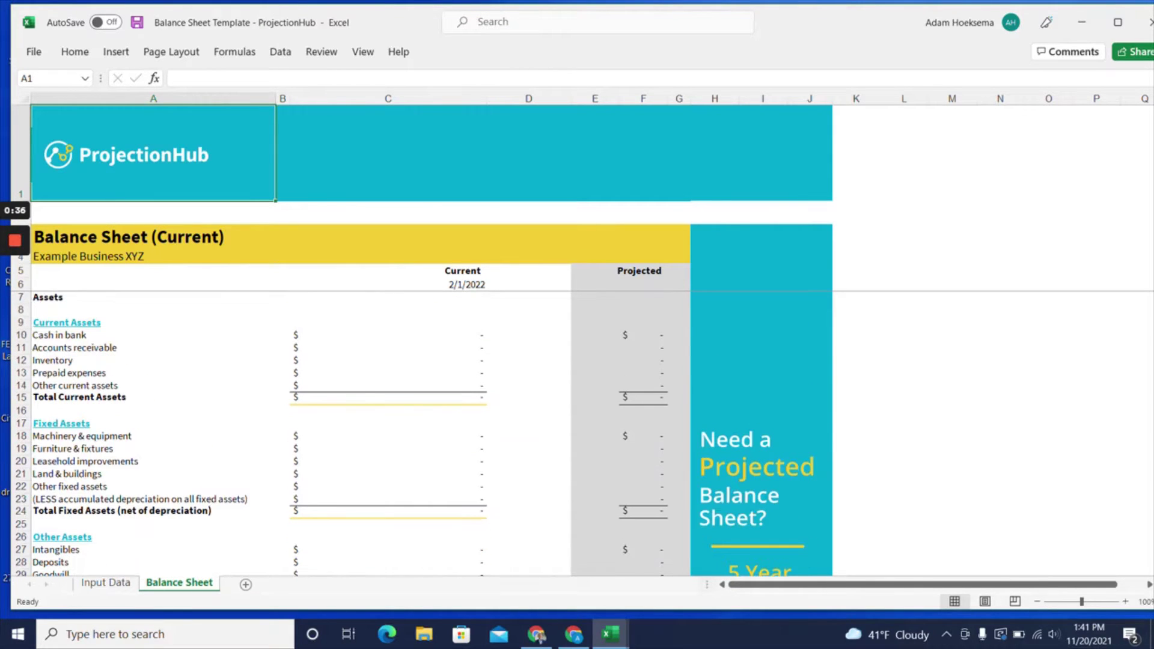
pyautogui.scroll(-13, 422, 422)
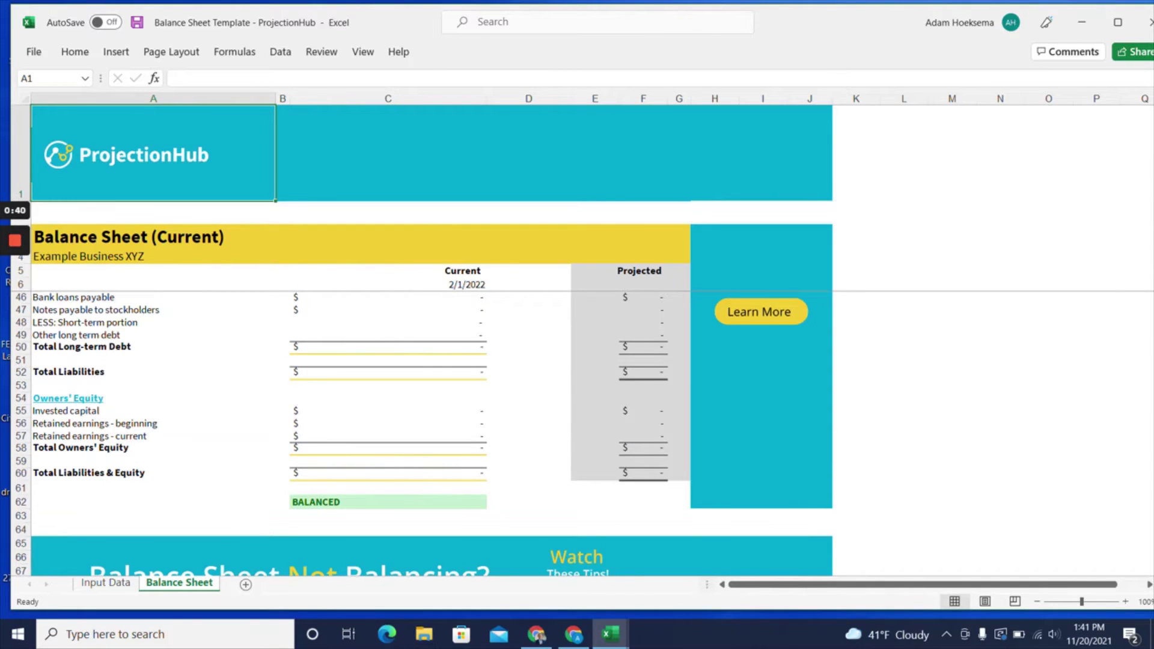
pyautogui.scroll(-1, 422, 433)
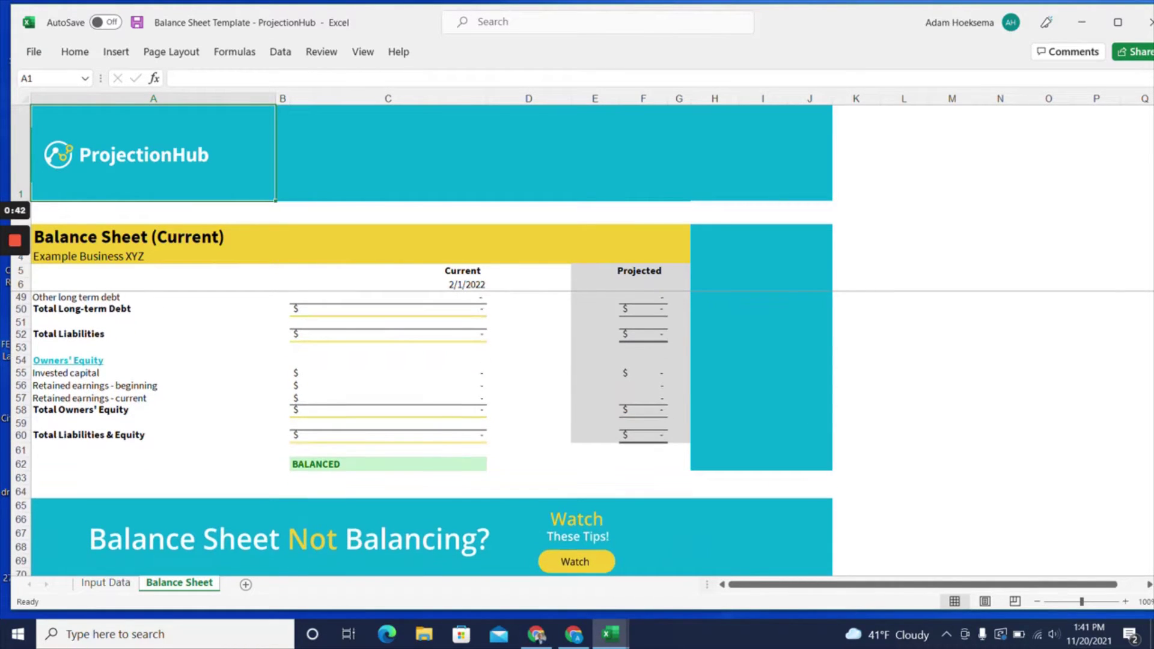
# - On the Input Data sheet, enter 50,000 for cash in company bank accounts and 10,000 for what customers currently owe
pyautogui.click(105, 582)
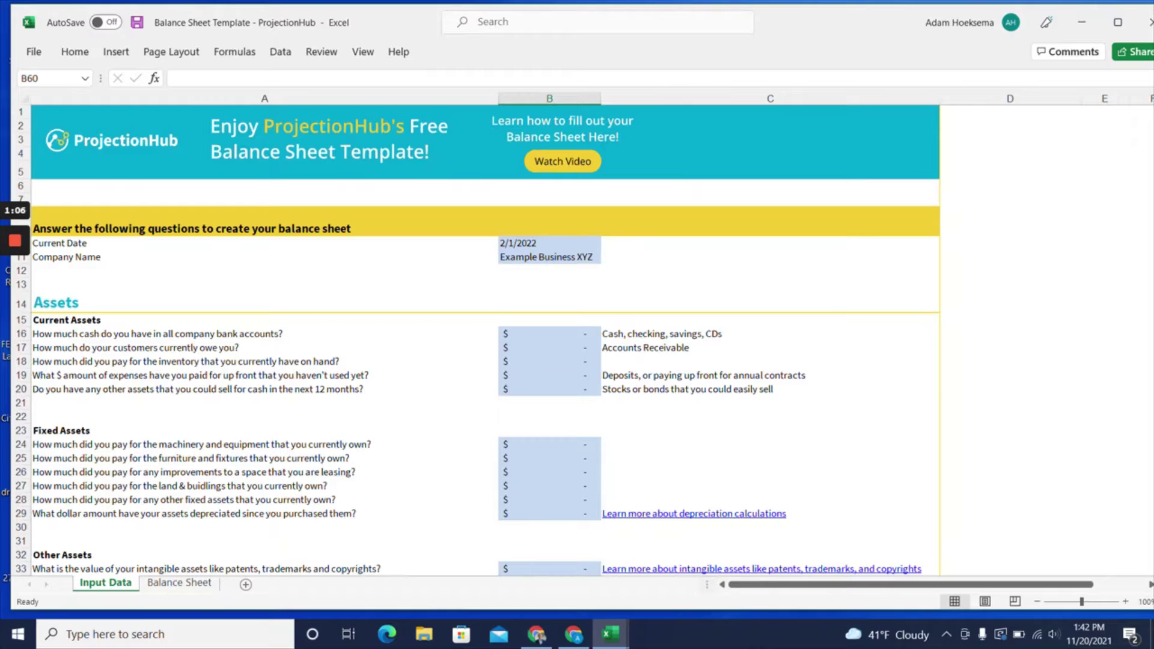
pyautogui.click(550, 335)
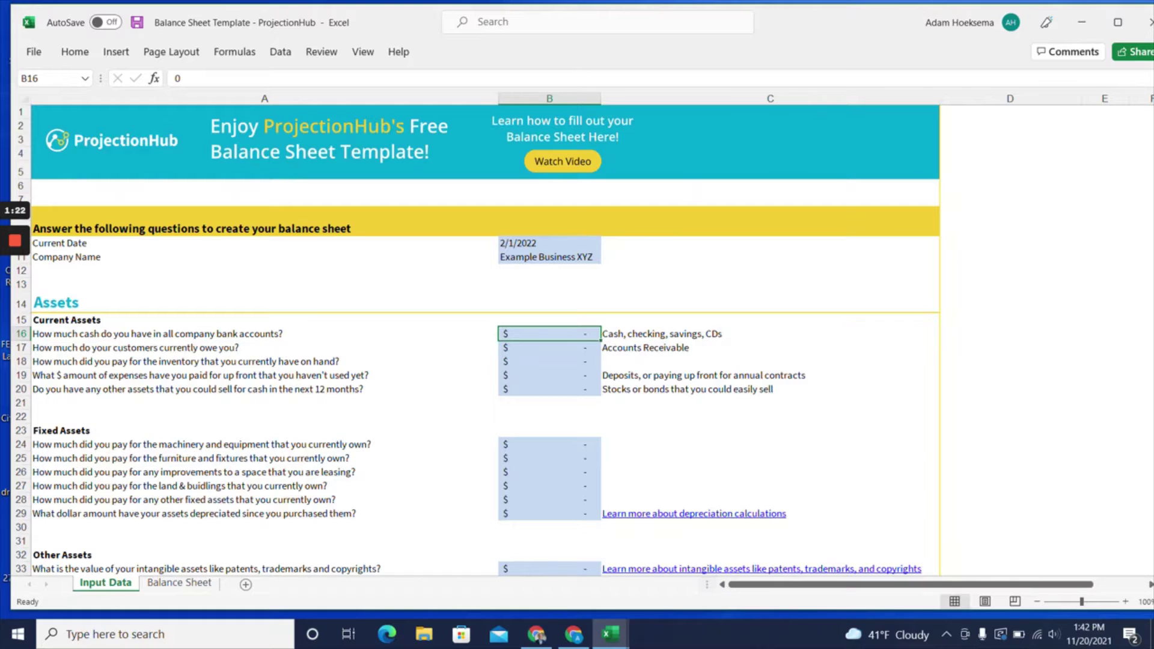
pyautogui.write('50000')
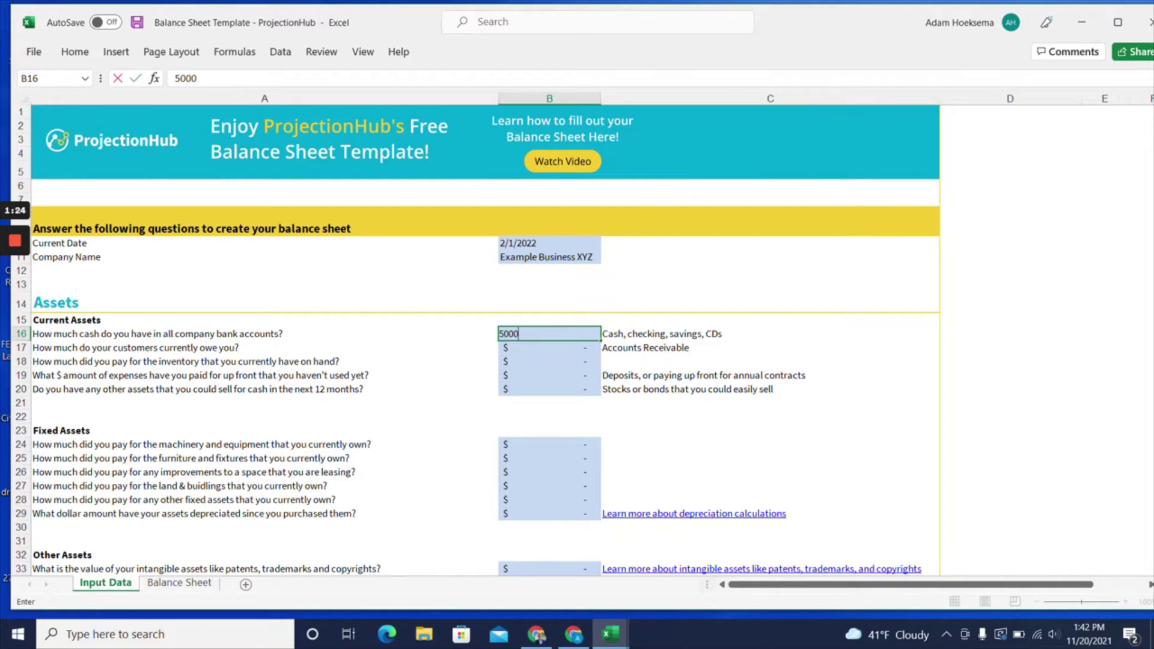
pyautogui.press('Return')
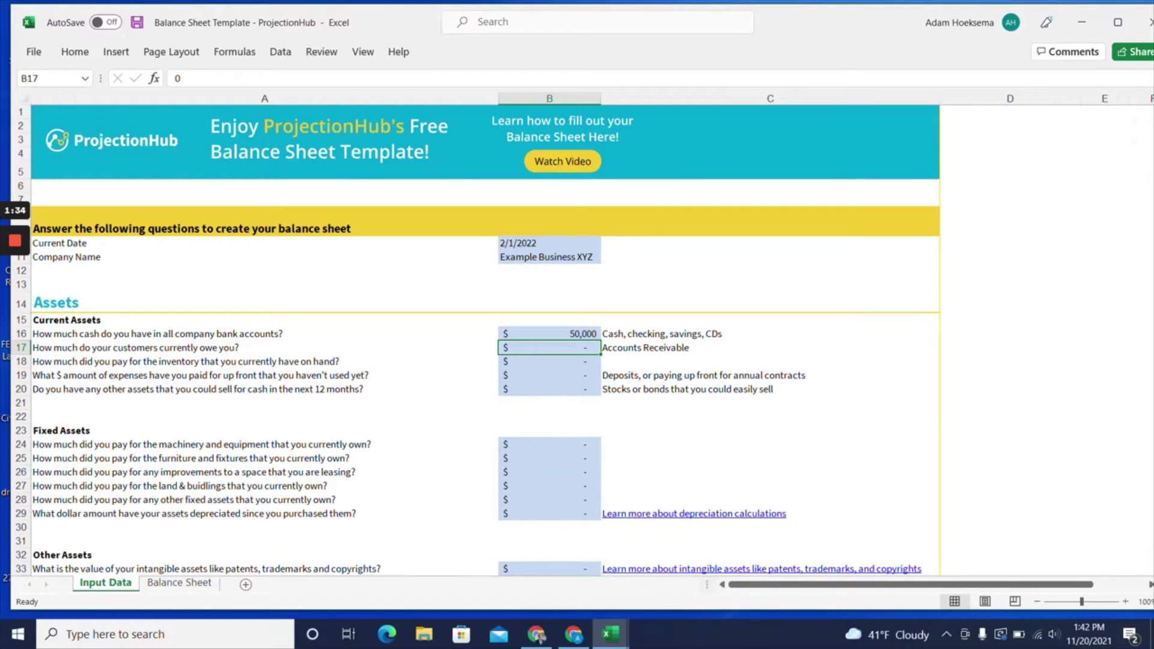
pyautogui.write('1000')
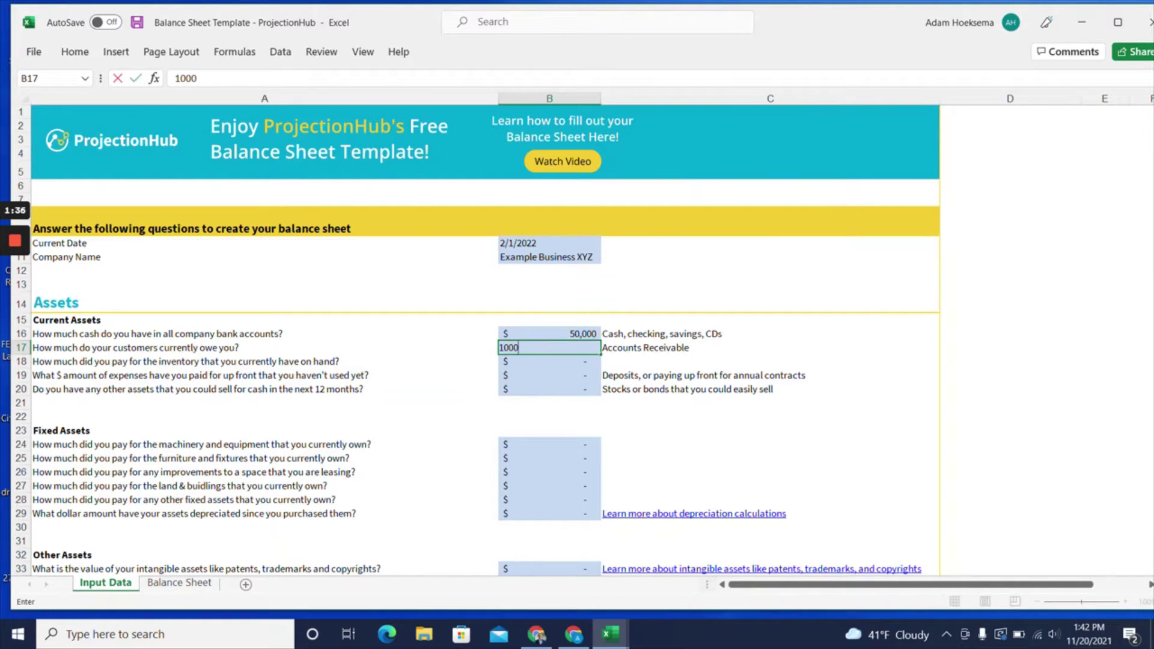
pyautogui.press('Return')
pyautogui.press('Up')
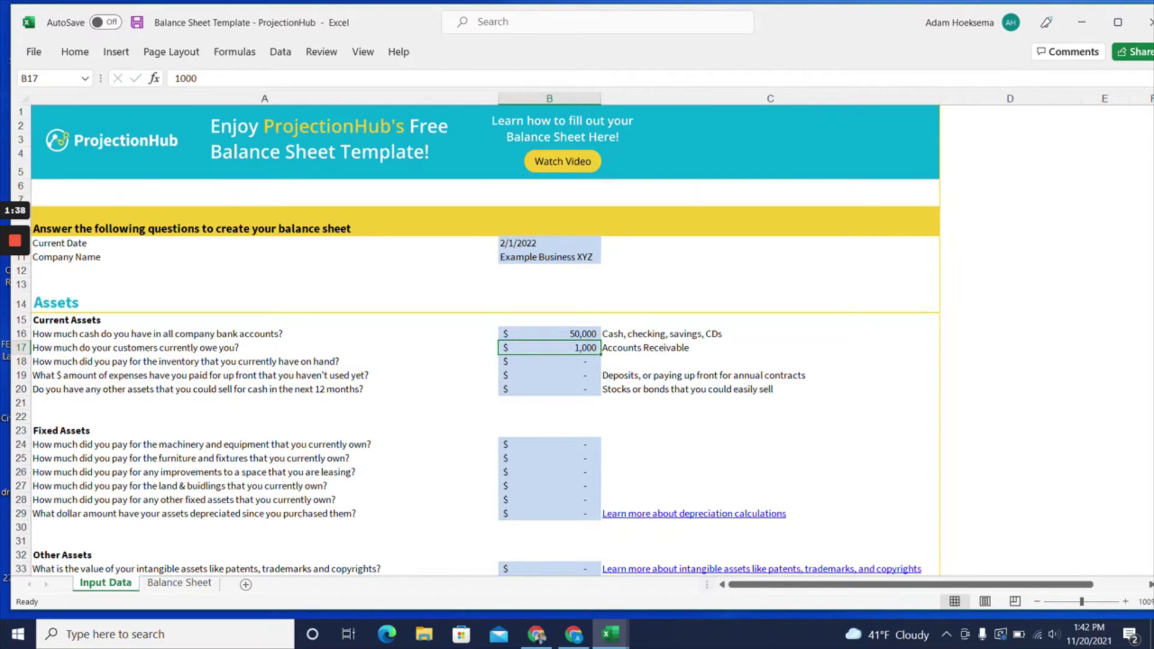
pyautogui.write('10000')
pyautogui.press('Return')
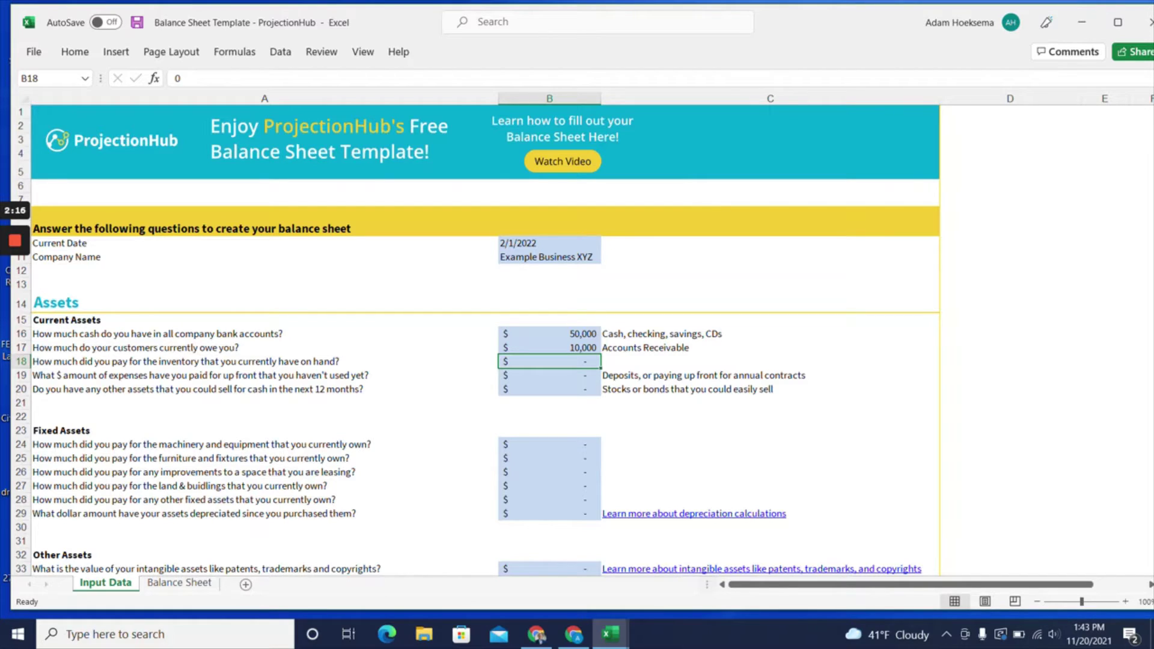
# - Enter 10,000 for inventory on hand, 10,000 for prepaid expenses and 20,000 for other assets sellable within 12 months
pyautogui.write('10000')
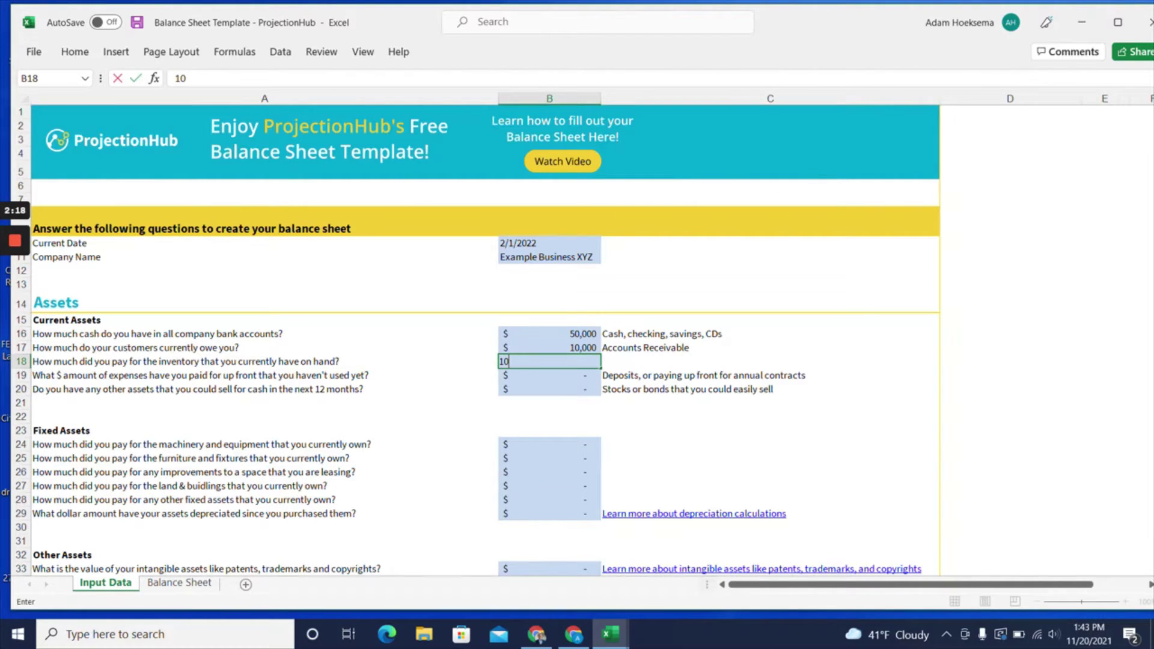
pyautogui.press('Return')
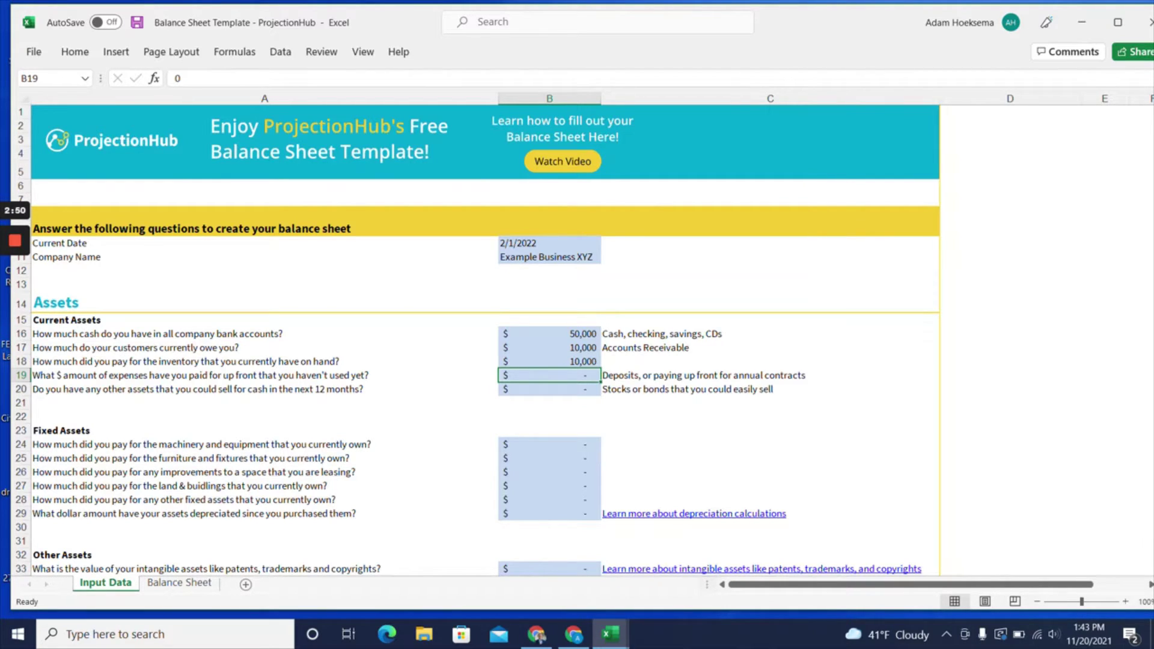
pyautogui.write('10000')
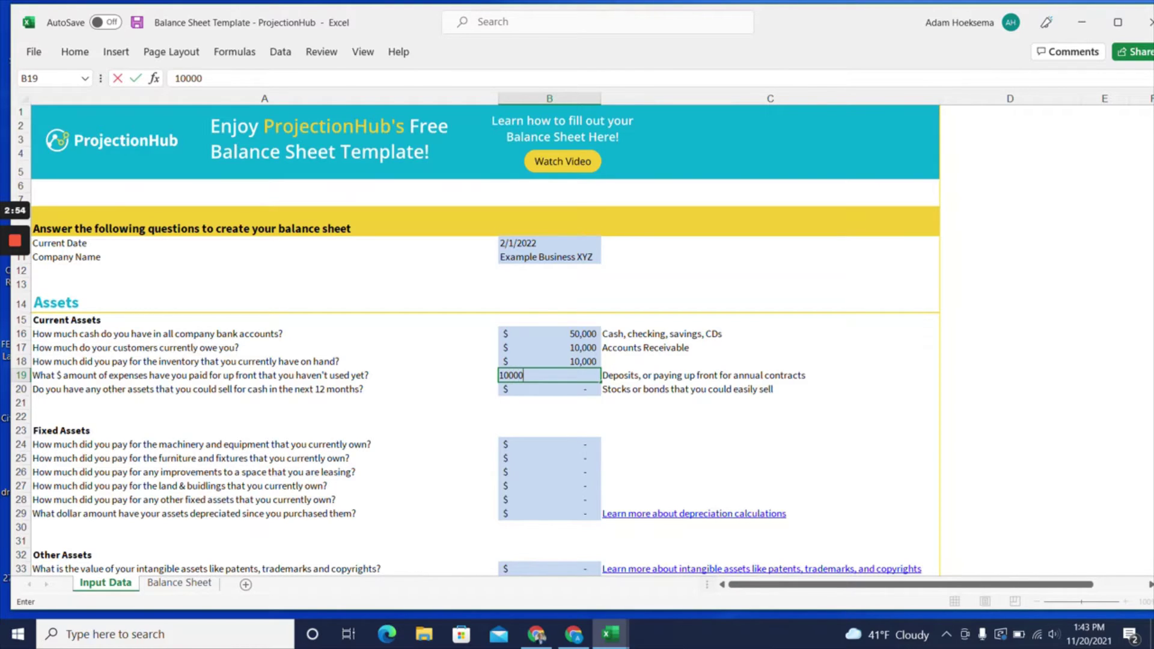
pyautogui.press('Return')
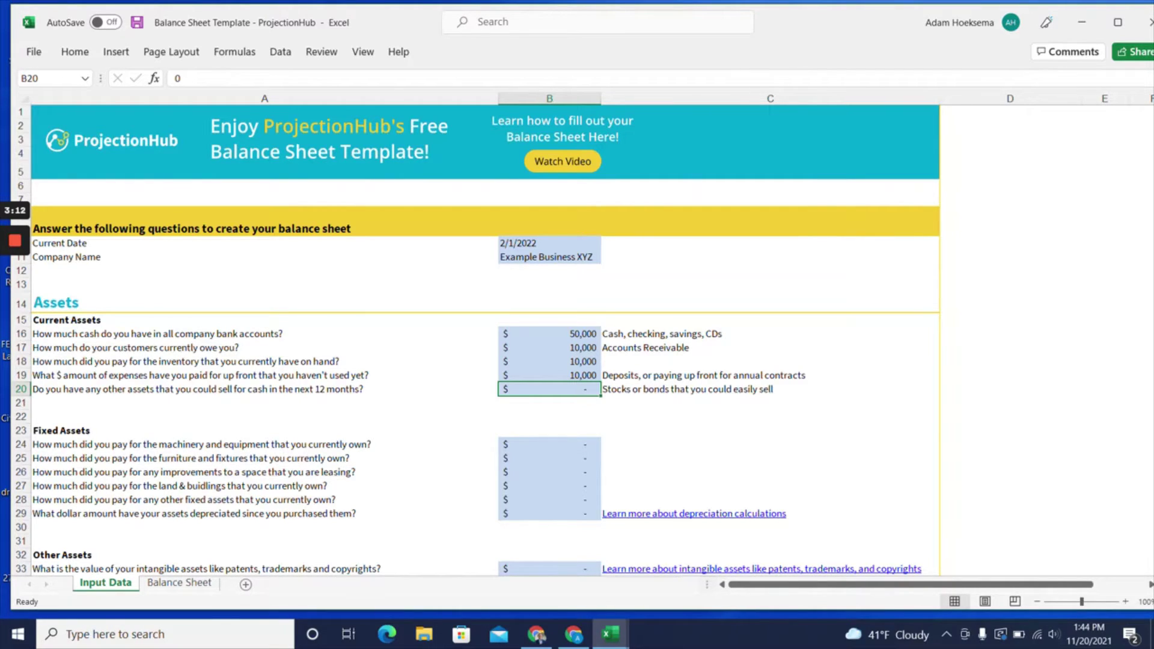
pyautogui.write('20000')
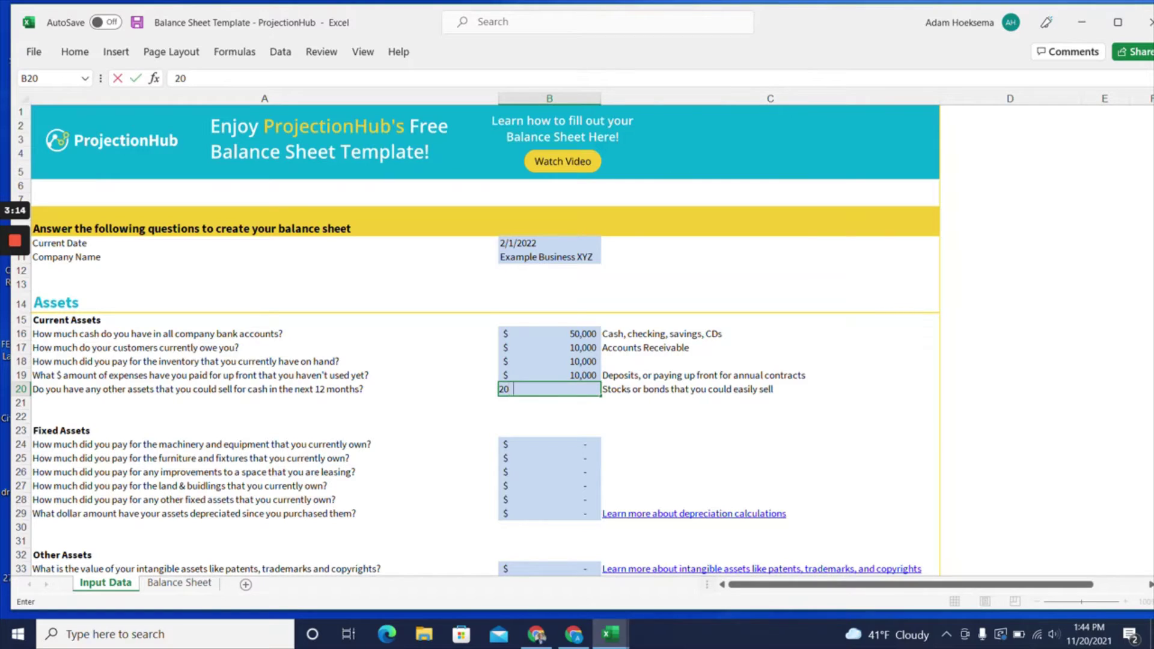
pyautogui.press('Return')
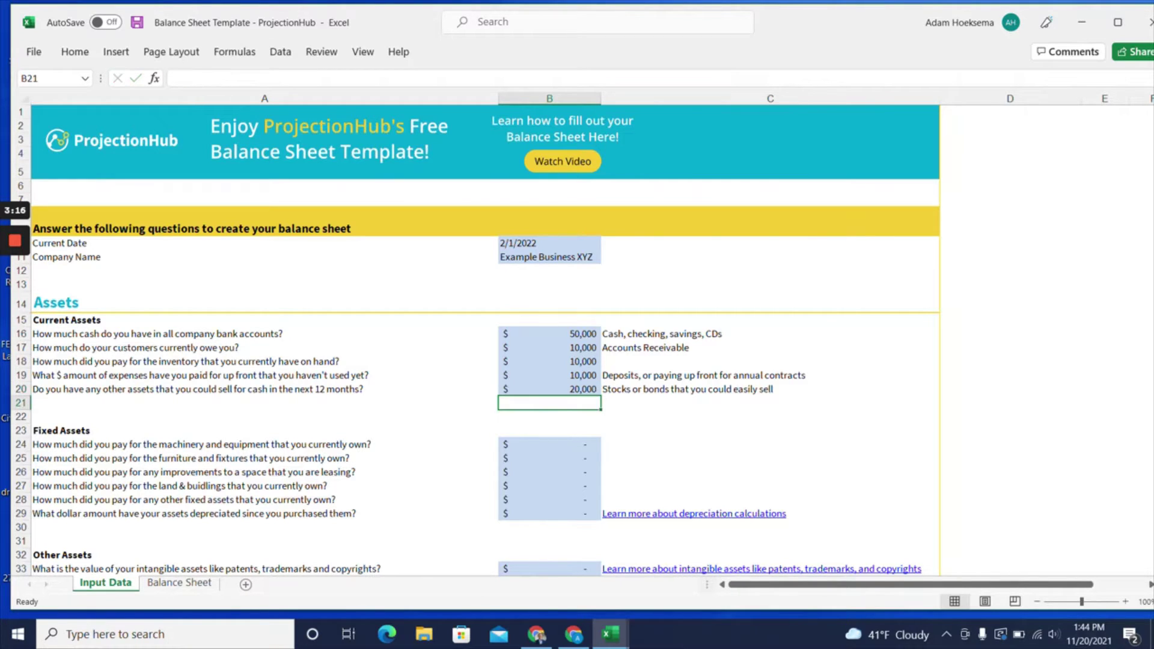
# - Set the amount paid for currently owned machinery and equipment to 50,000 under Fixed Assets
pyautogui.scroll(-2, 475, 341)
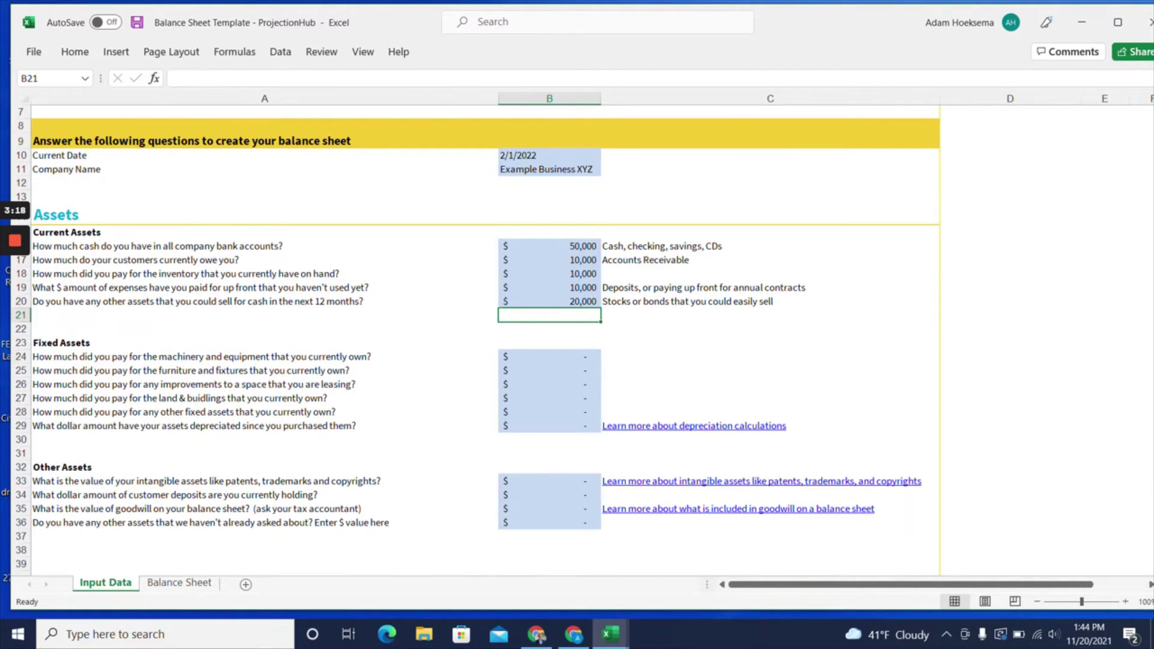
pyautogui.click(549, 358)
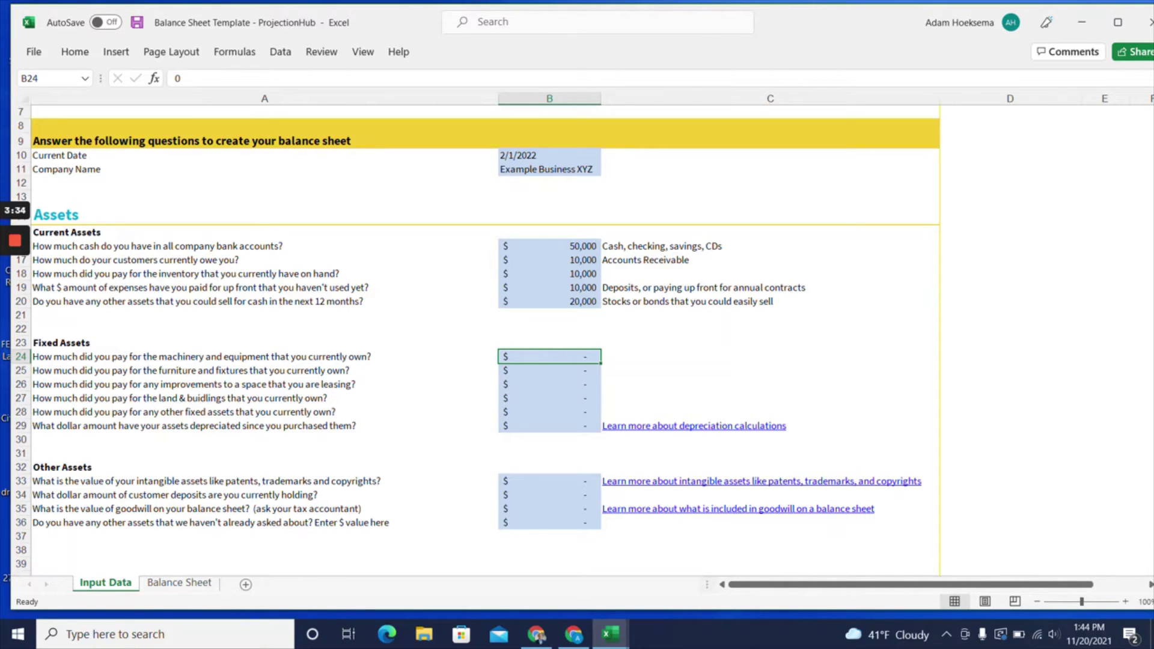
pyautogui.write('500000')
pyautogui.press('Return')
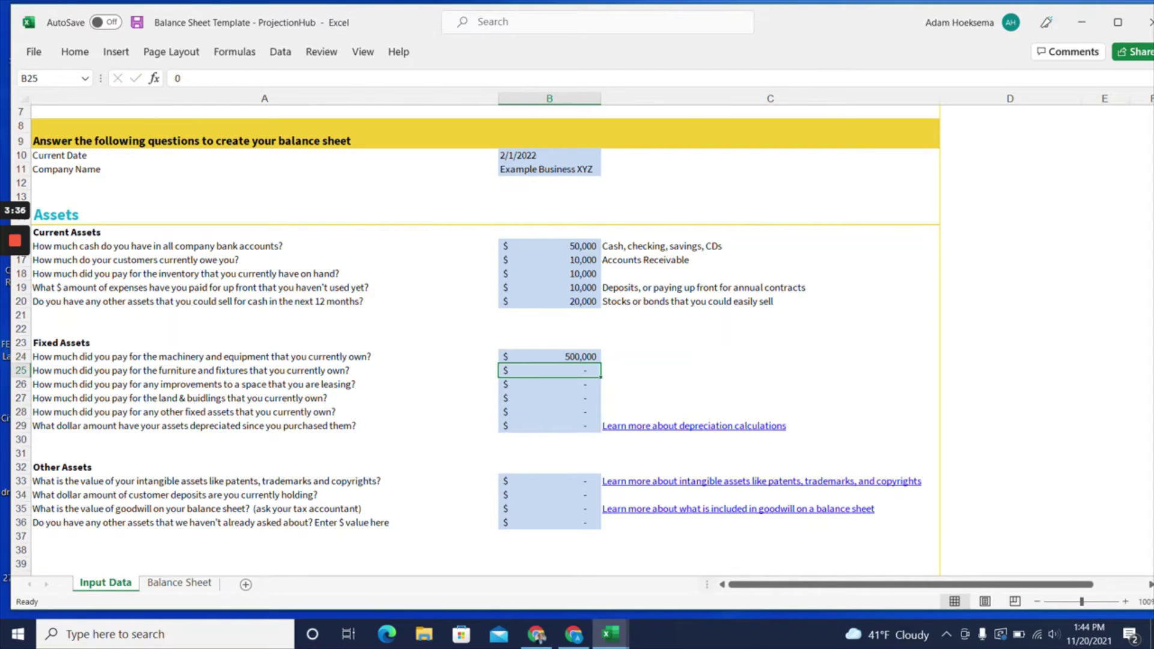
pyautogui.press('Up')
pyautogui.write('50000')
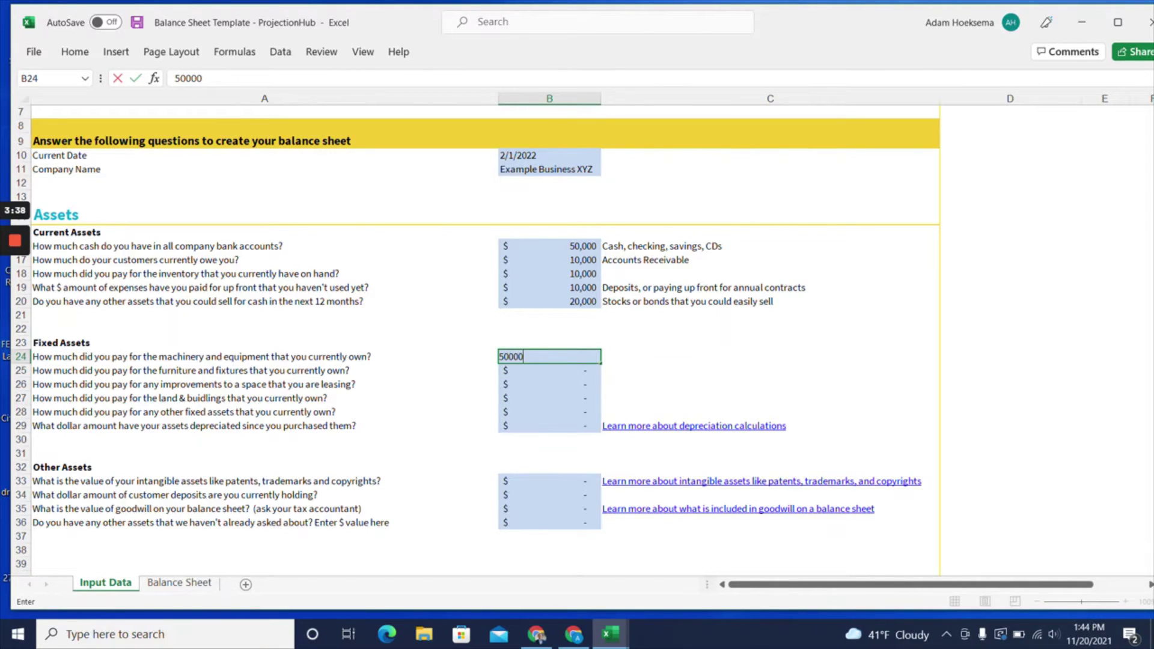
pyautogui.press('Return')
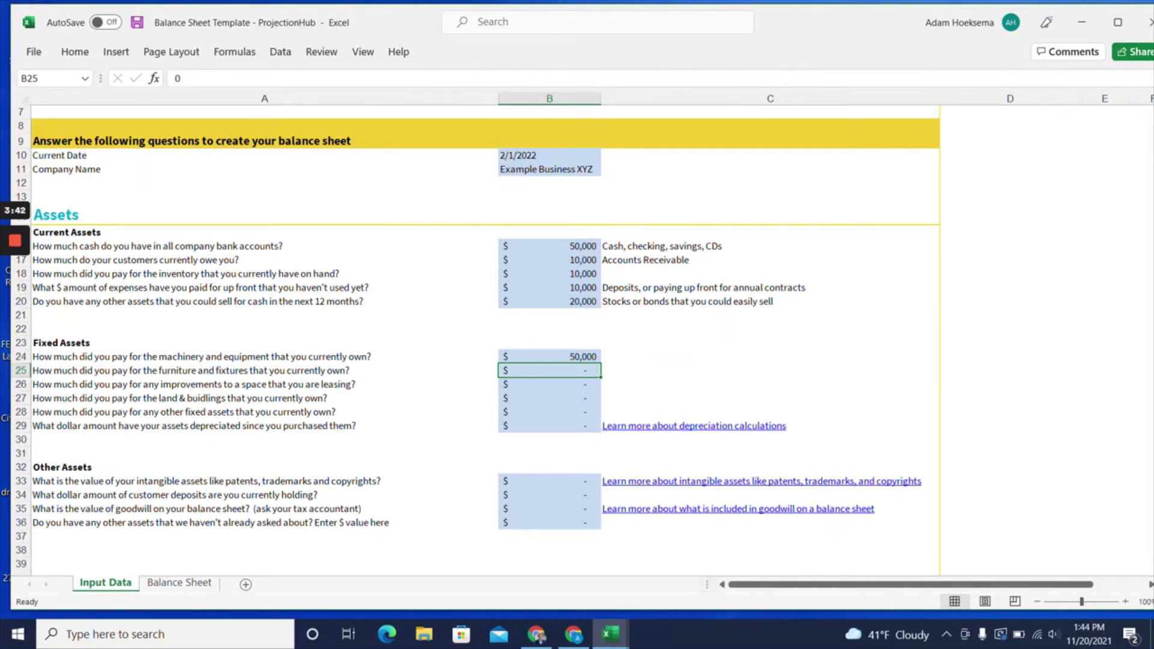
# - Enter 5,000 for furniture and fixtures and 40,000 for improvements to leased space
pyautogui.write('5000')
pyautogui.press('Return')
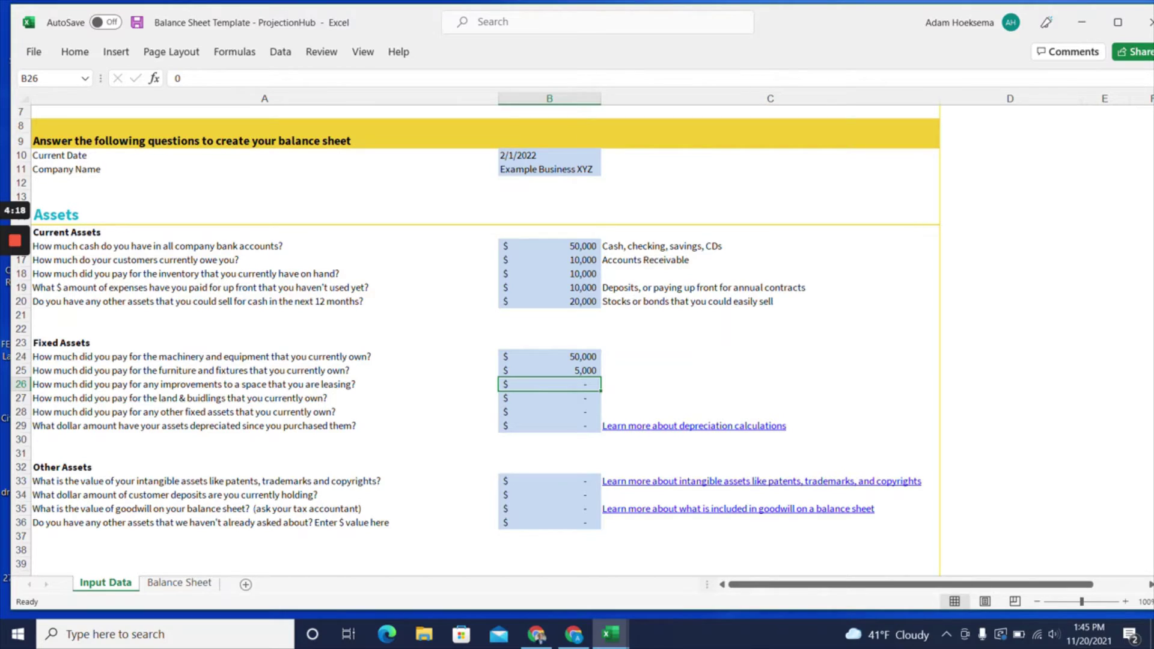
pyautogui.write('40000')
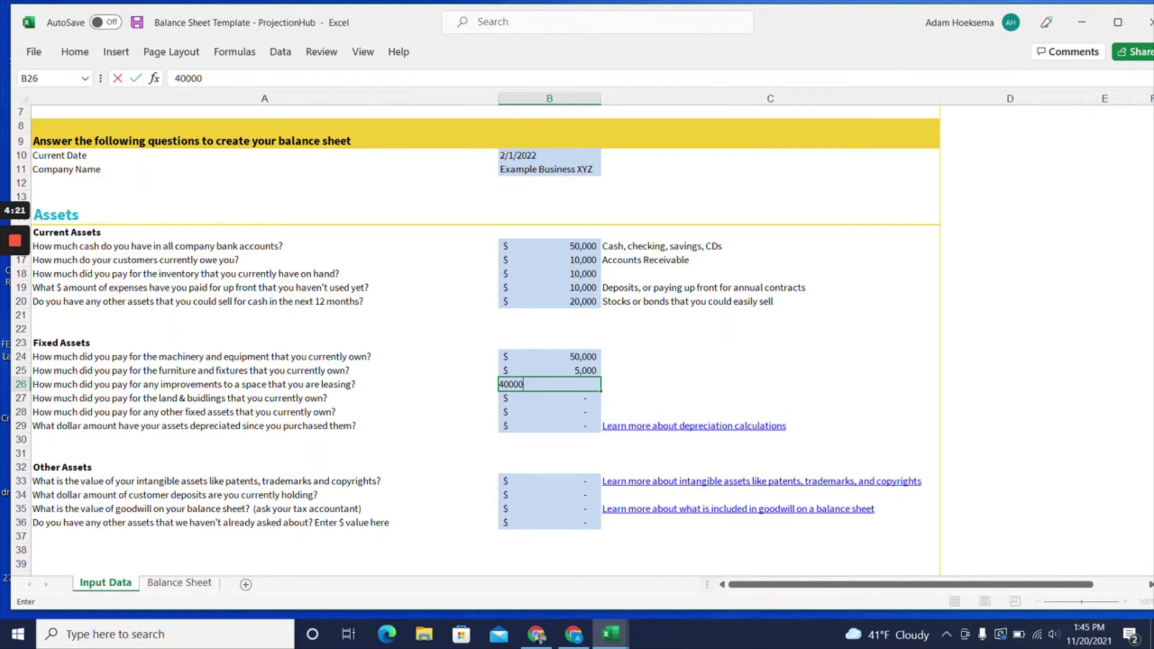
pyautogui.press('Return')
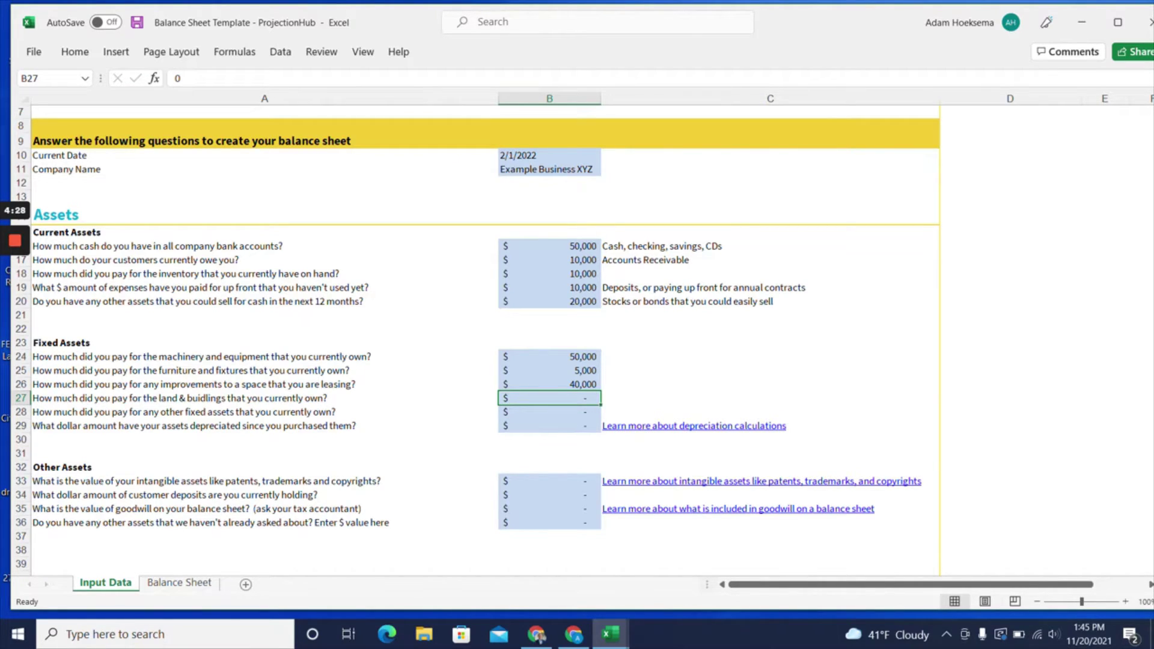
# - Skip land, buildings and other fixed assets, and enter 50,000 as the assets' depreciation since purchase
pyautogui.press('Down')
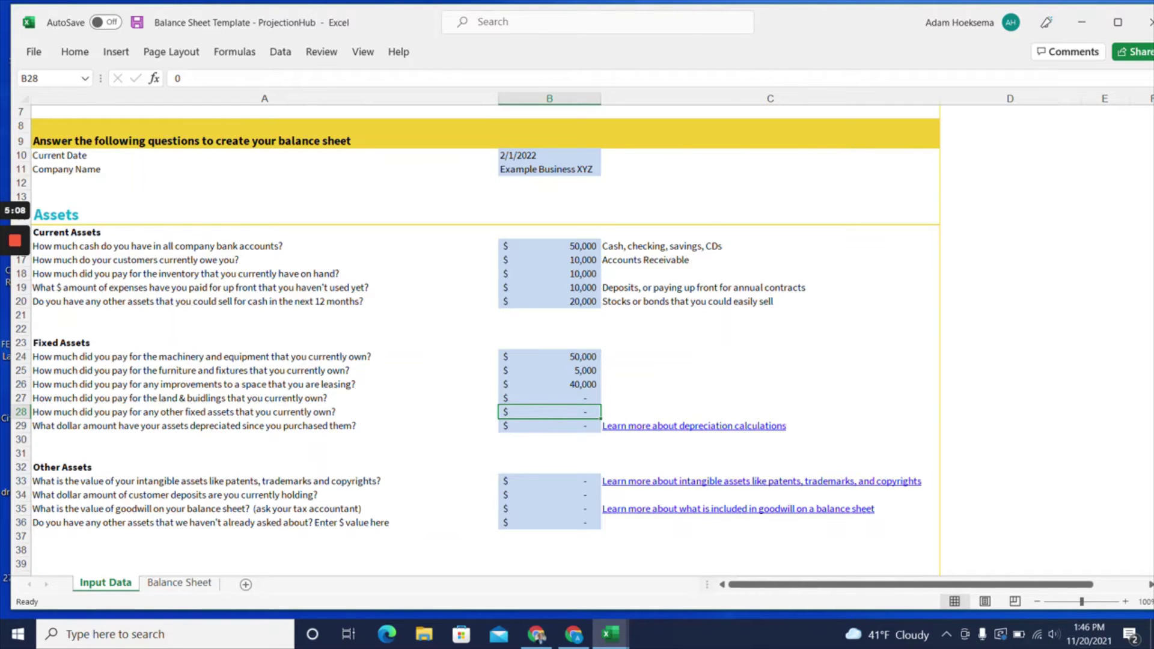
pyautogui.click(549, 426)
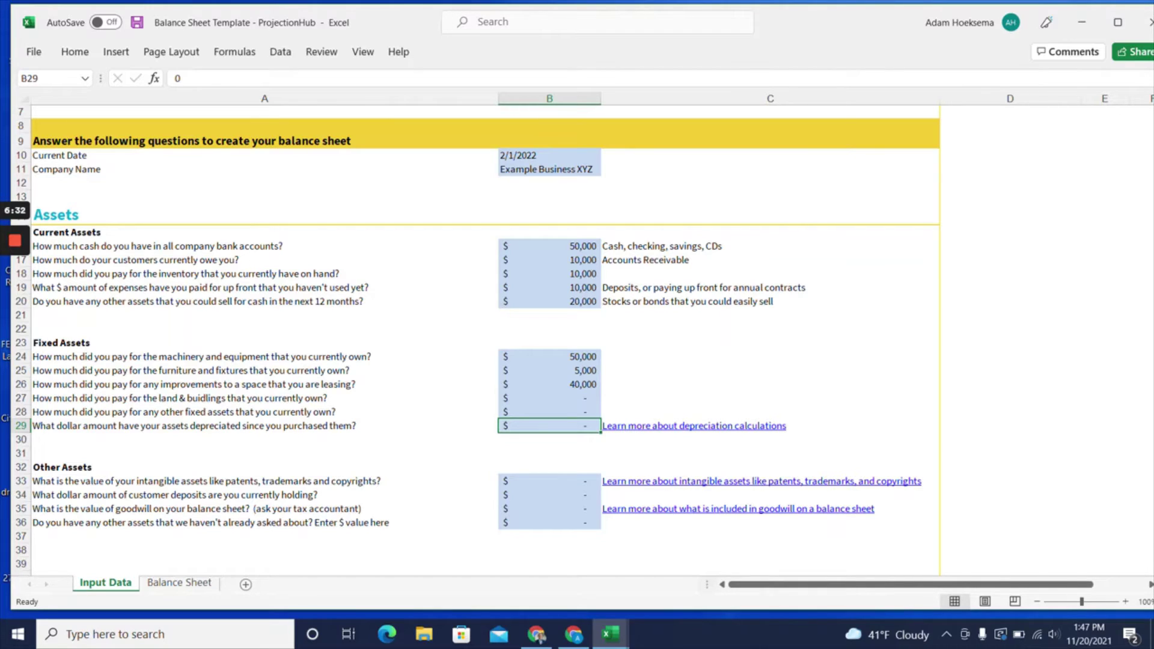
pyautogui.write('50,00')
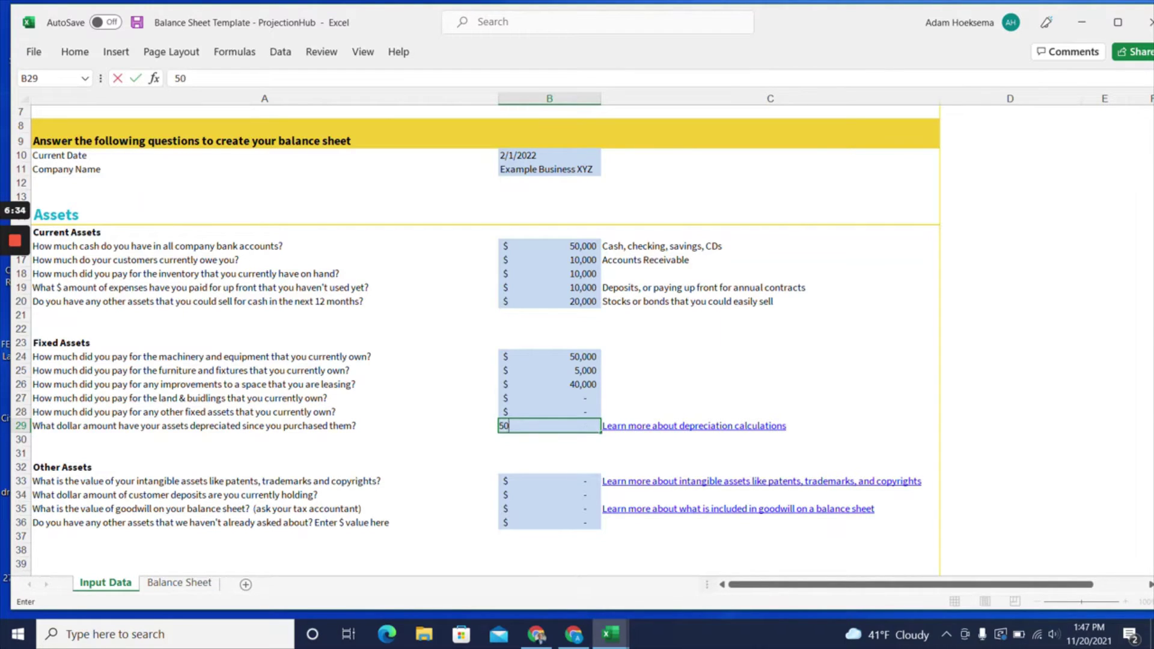
pyautogui.write('00')
pyautogui.press('Return')
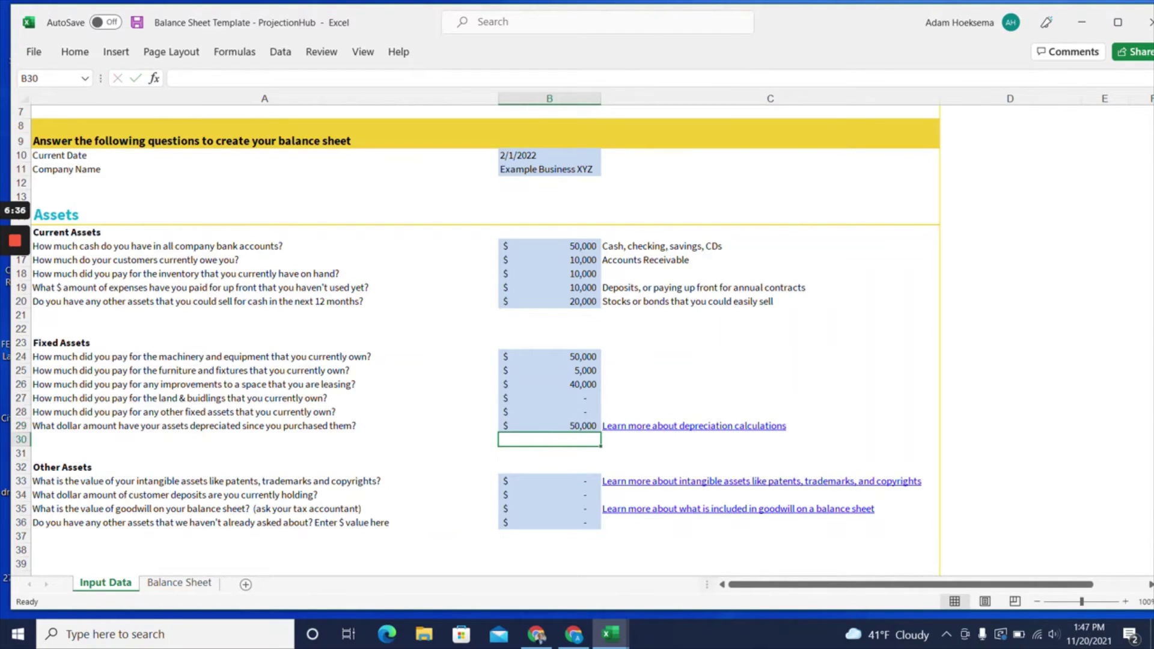
# - Under Other Assets, skip intangibles and goodwill, and enter 5,000 for customer deposits currently held
pyautogui.scroll(-1, 476, 341)
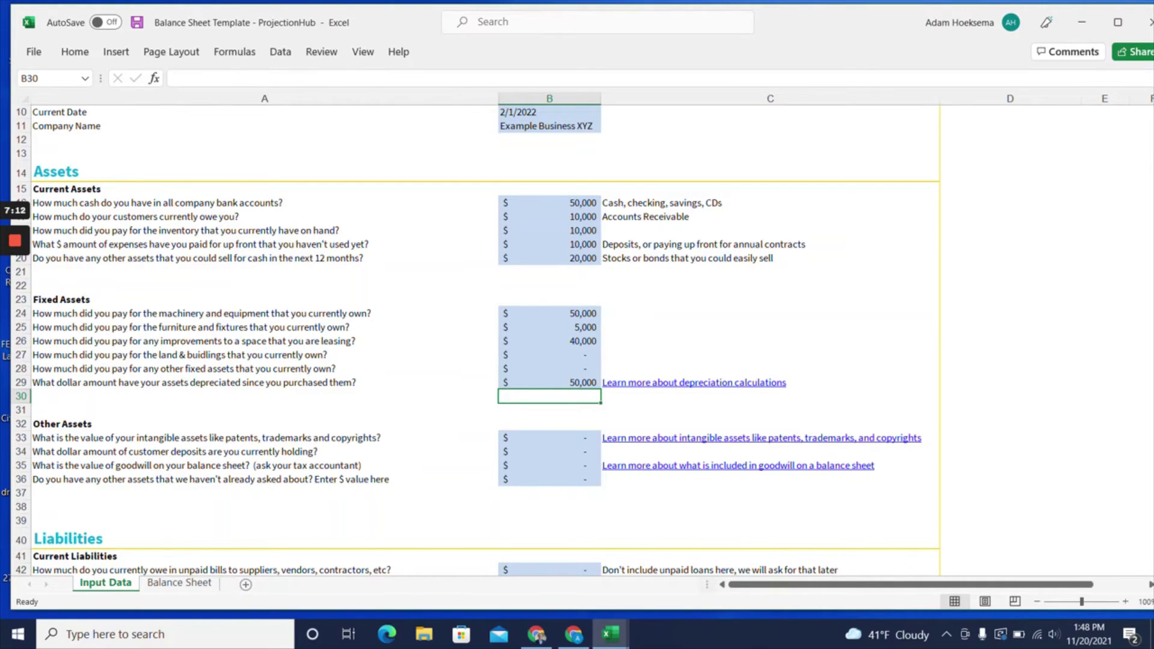
pyautogui.click(549, 439)
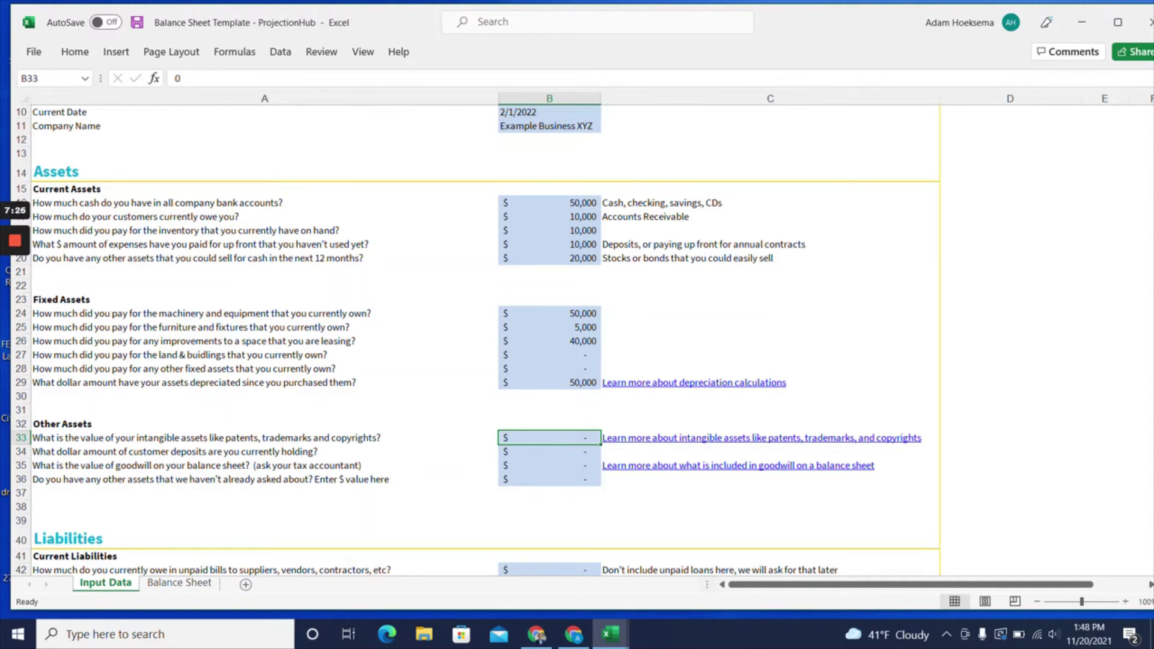
pyautogui.click(549, 451)
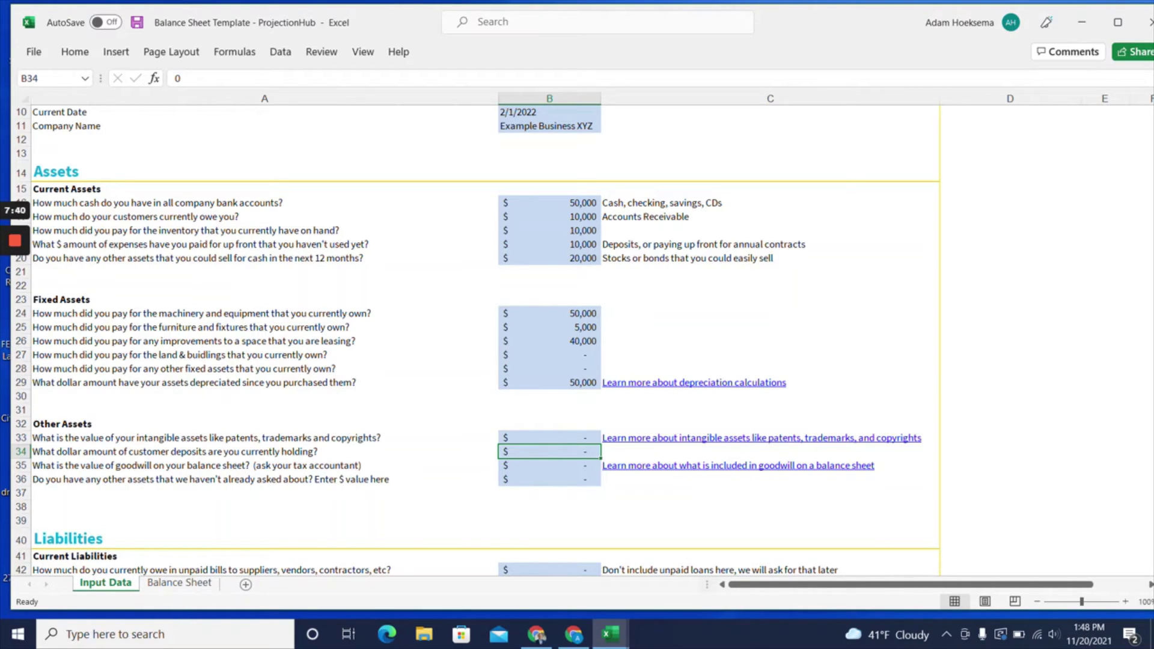
pyautogui.write('5000')
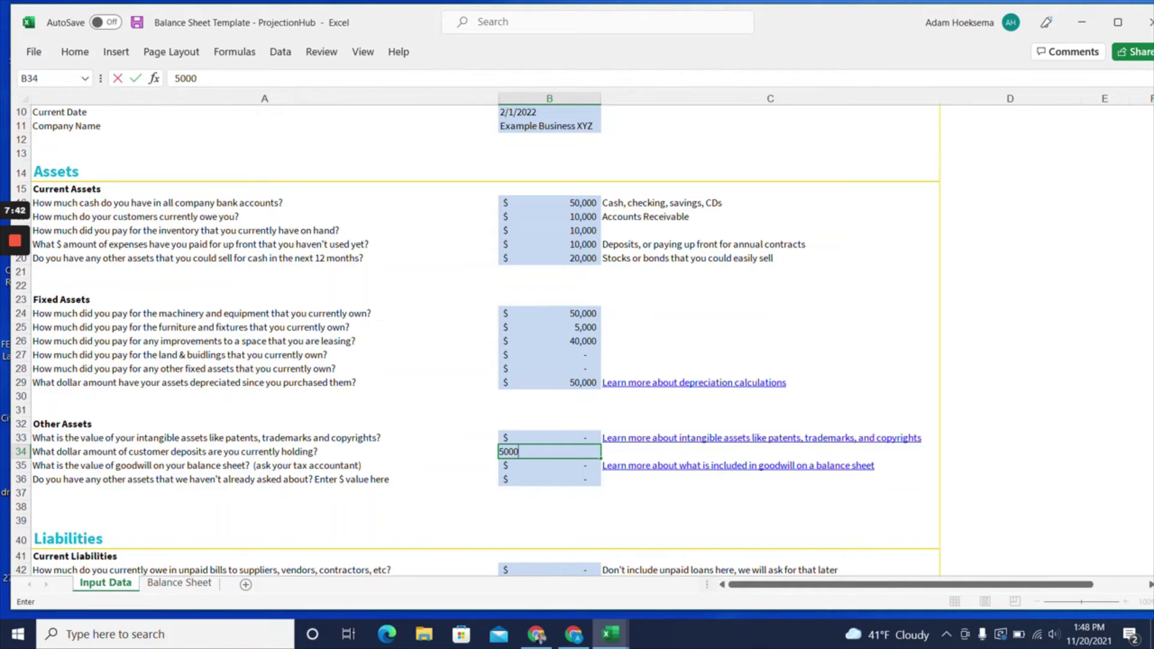
pyautogui.press('Return')
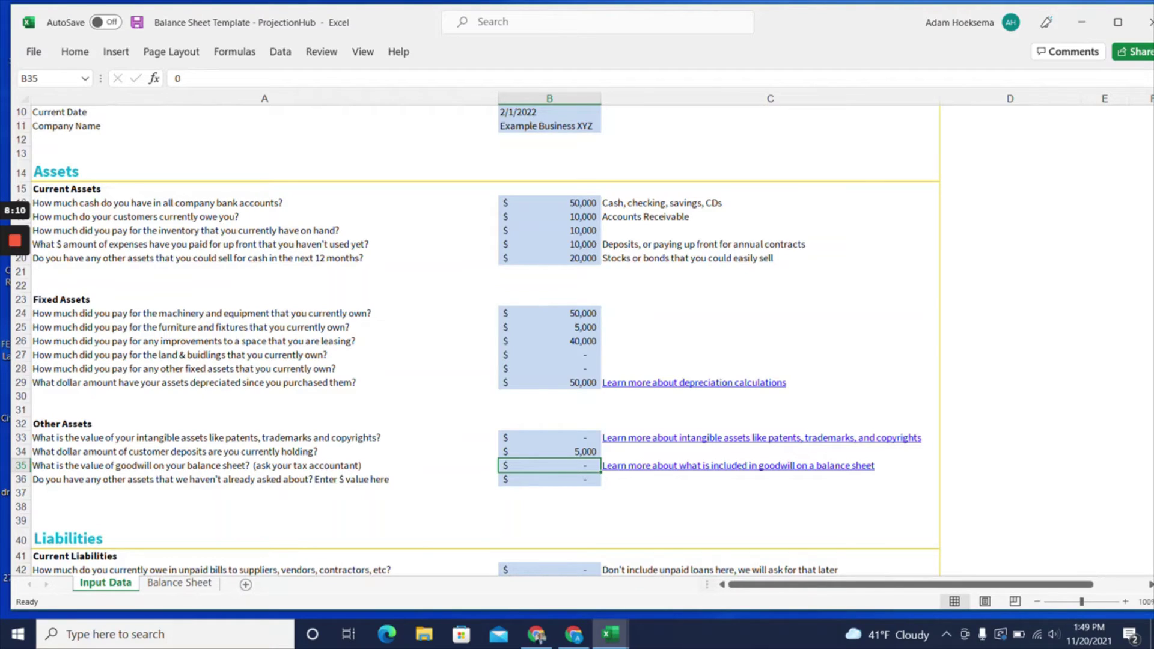
pyautogui.click(549, 480)
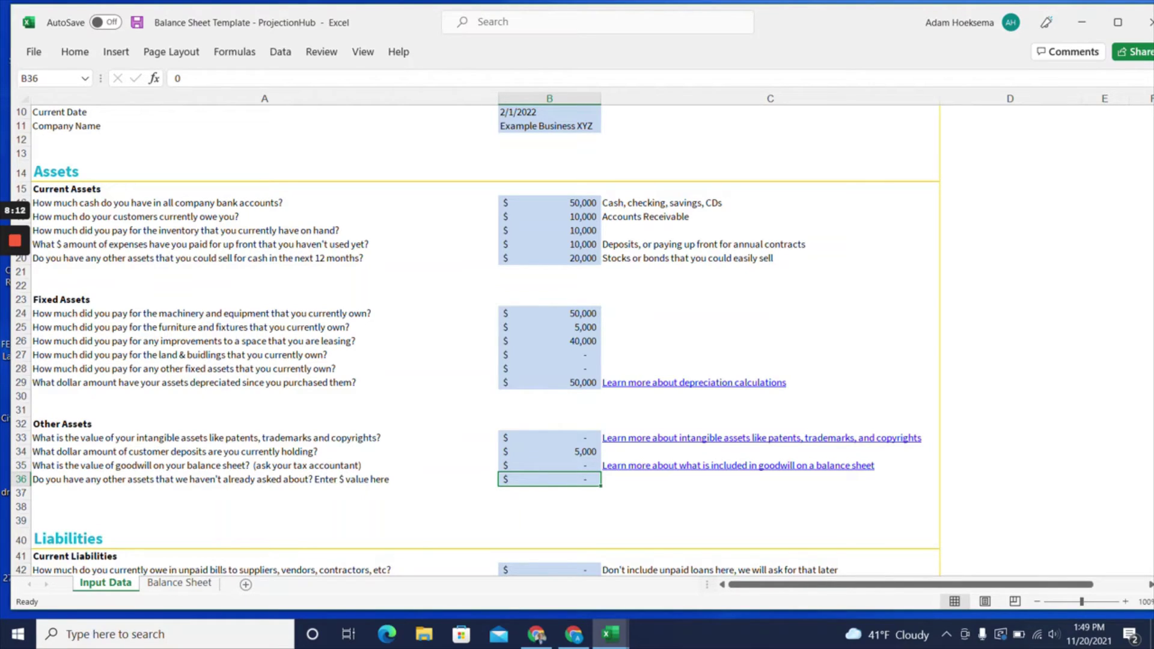
# - Leave other assets blank and enter 25,000 under Current Liabilities for unpaid bills to suppliers, vendors and contractors
pyautogui.press('Down')
pyautogui.press('Down')
pyautogui.press('Down')
pyautogui.press('Down')
pyautogui.press('Down')
pyautogui.press('Down')
pyautogui.press('Down')
pyautogui.press('Down')
pyautogui.press('Down')
pyautogui.press('Down')
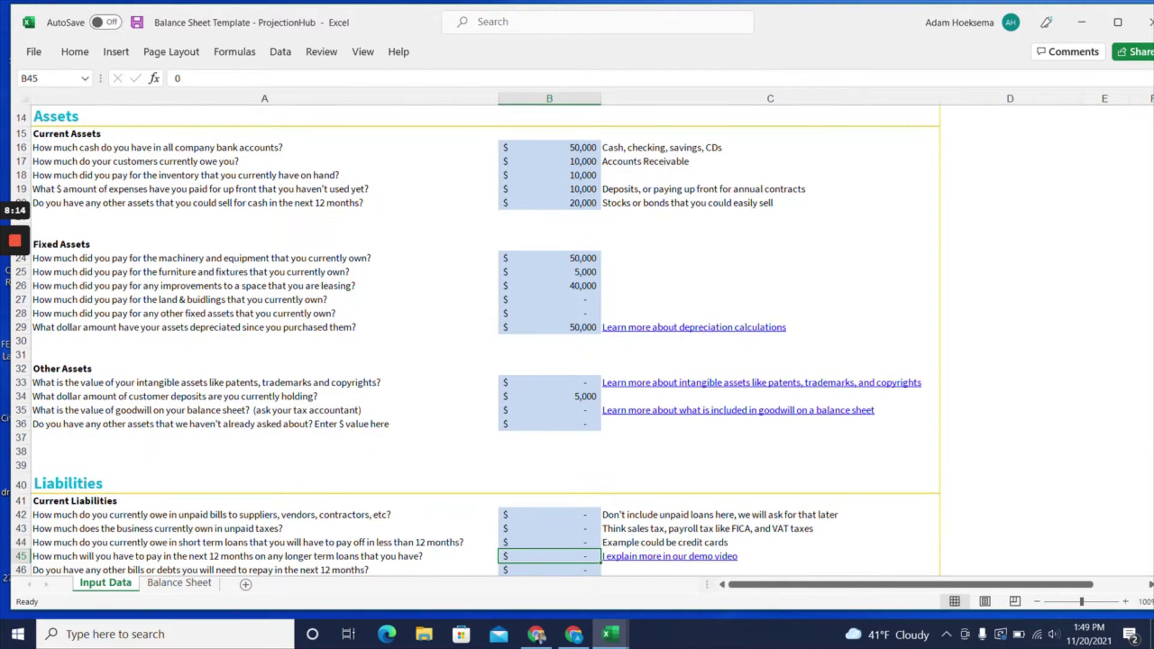
pyautogui.press('Down')
pyautogui.press('Down')
pyautogui.press('Down')
pyautogui.press('Down')
pyautogui.press('Down')
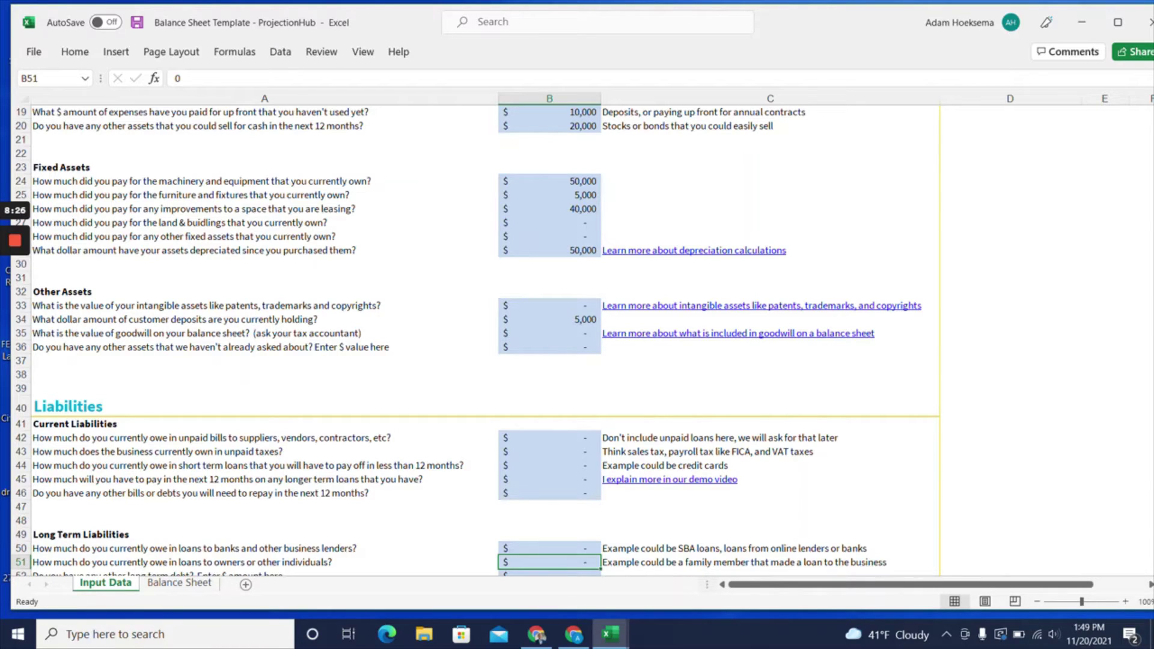
pyautogui.click(549, 438)
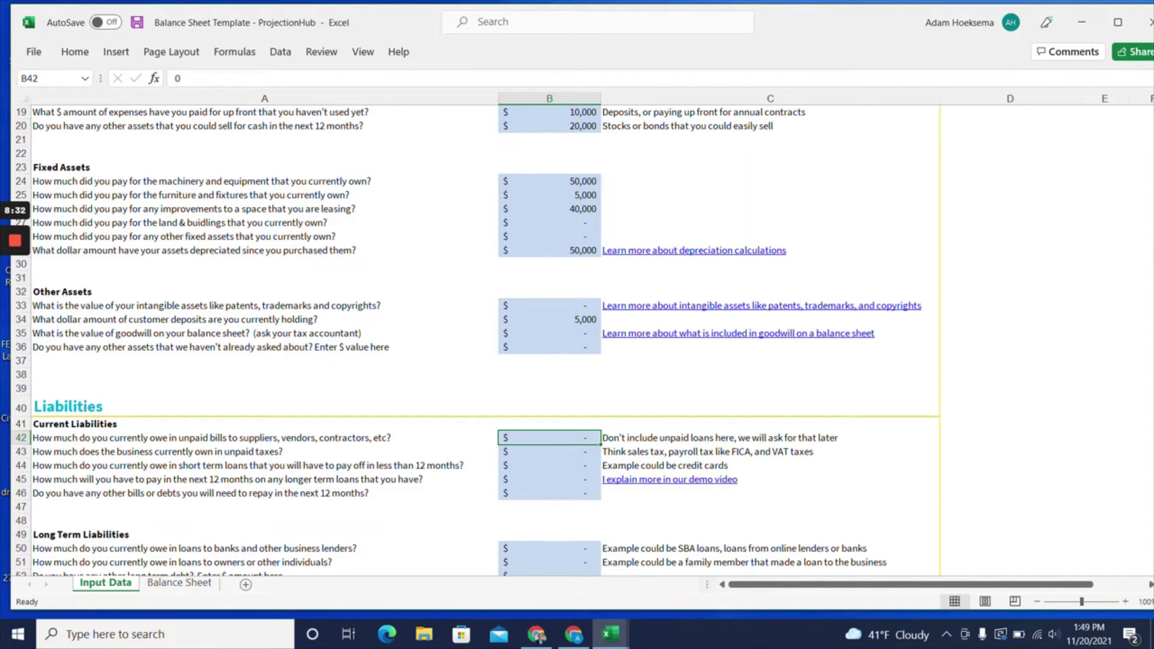
pyautogui.write('25000')
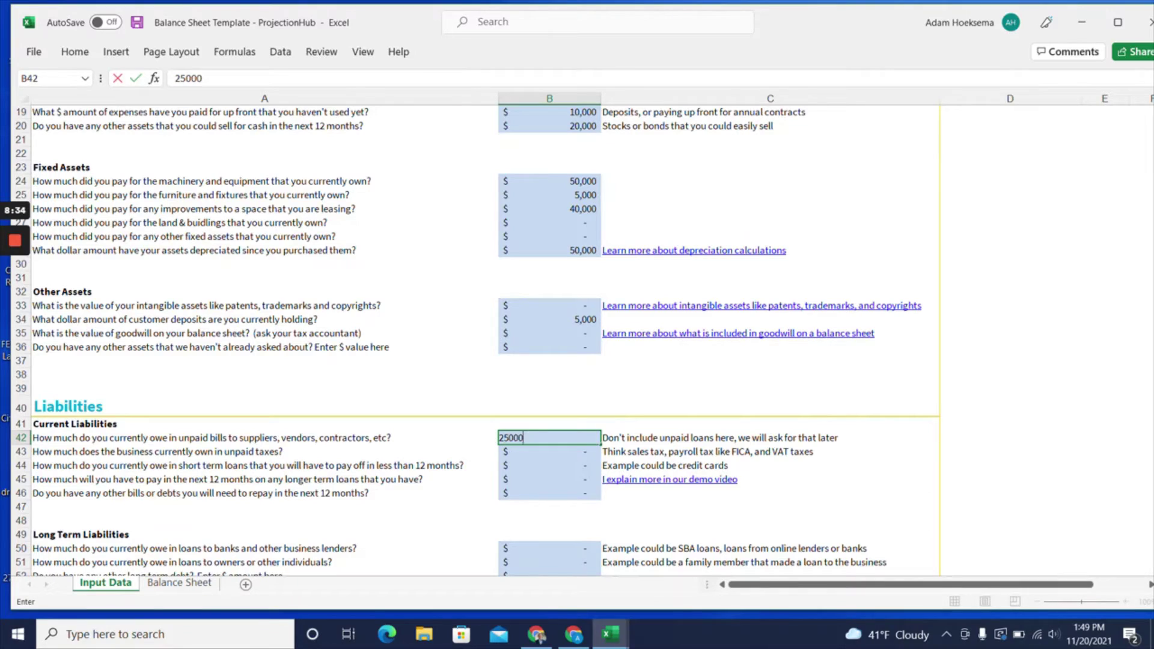
pyautogui.press('Return')
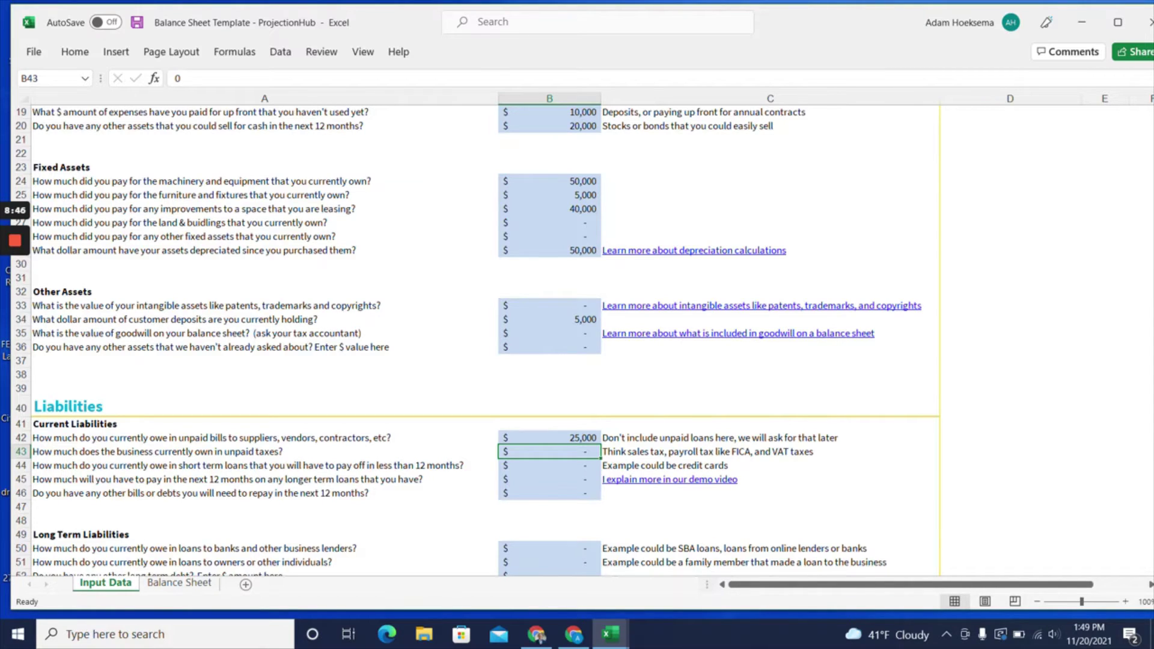
# - Correct the typo in the unpaid taxes question by changing "own" to "owe"
pyautogui.click(264, 452)
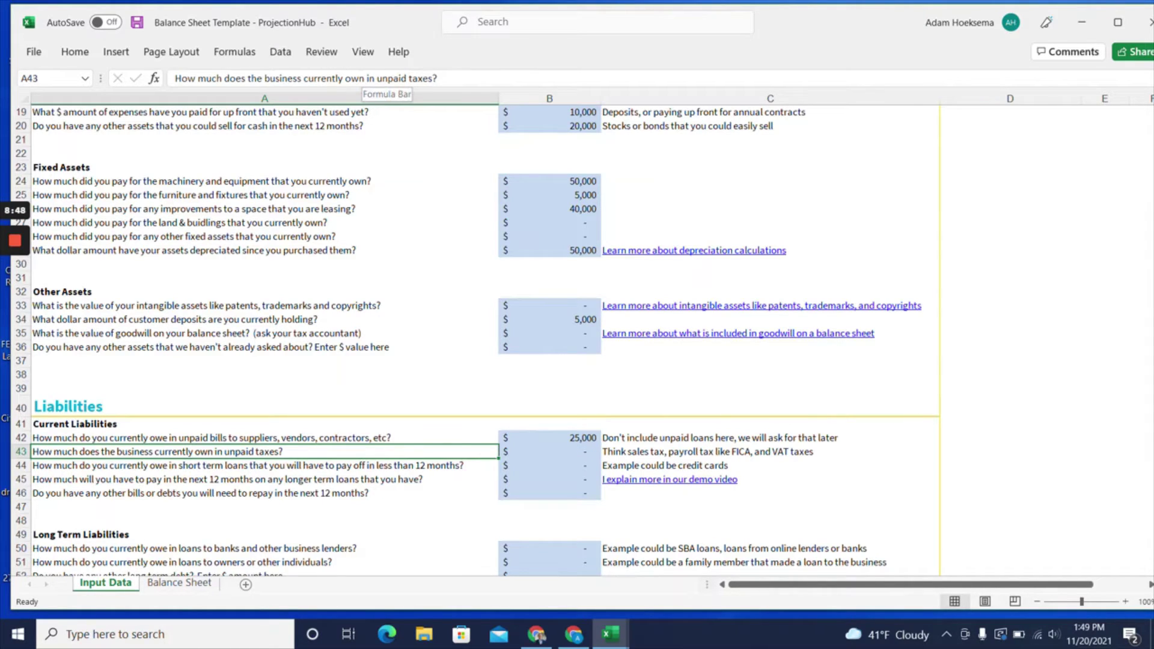
pyautogui.click(360, 79)
pyautogui.press('BackSpace')
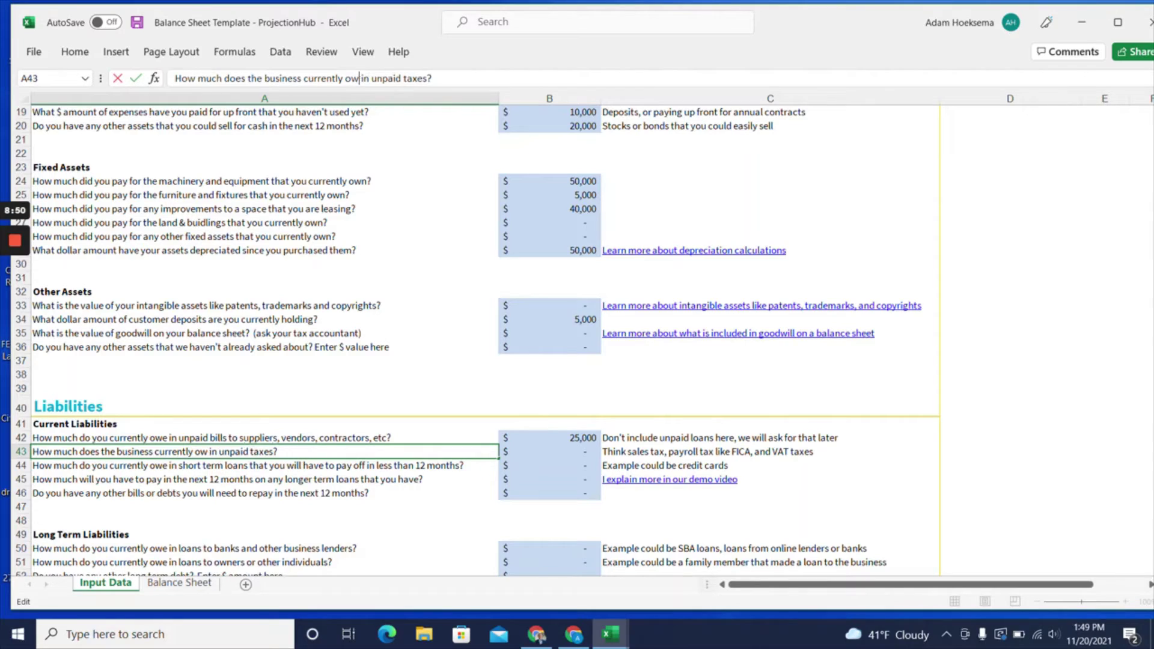
pyautogui.write('e')
pyautogui.press('Return')
# - Enter 5,000 for unpaid taxes and 15,000 for short-term loans due in less than 12 months
pyautogui.press('Up')
pyautogui.press('Right')
pyautogui.press('Right')
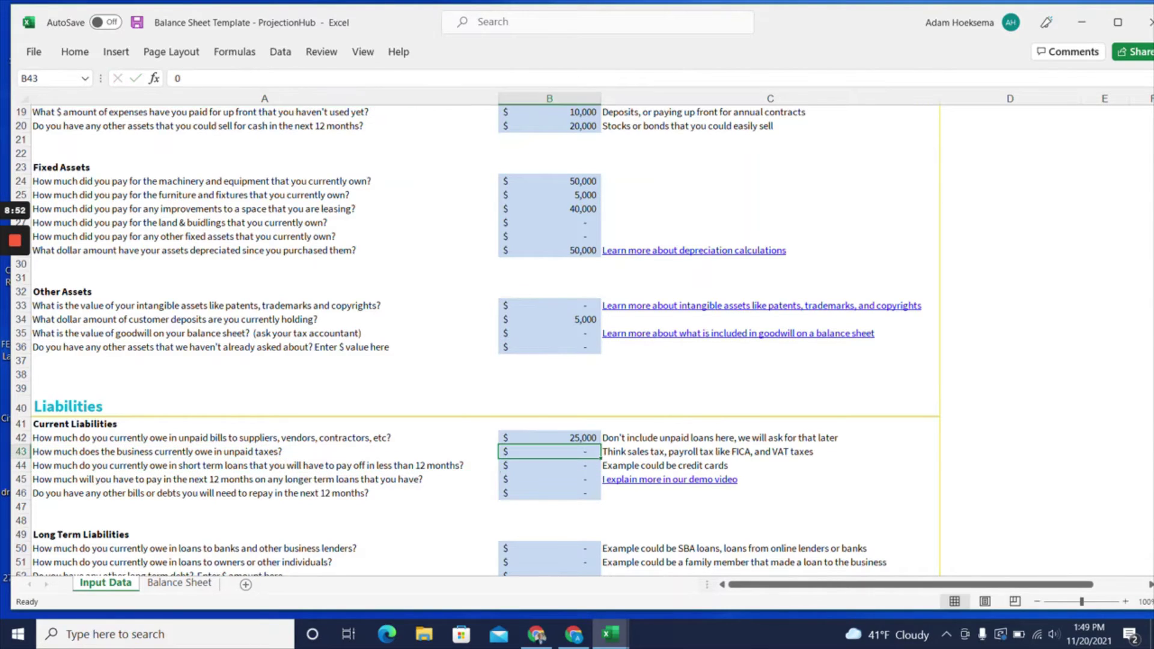
pyautogui.press('Left')
pyautogui.write('5000')
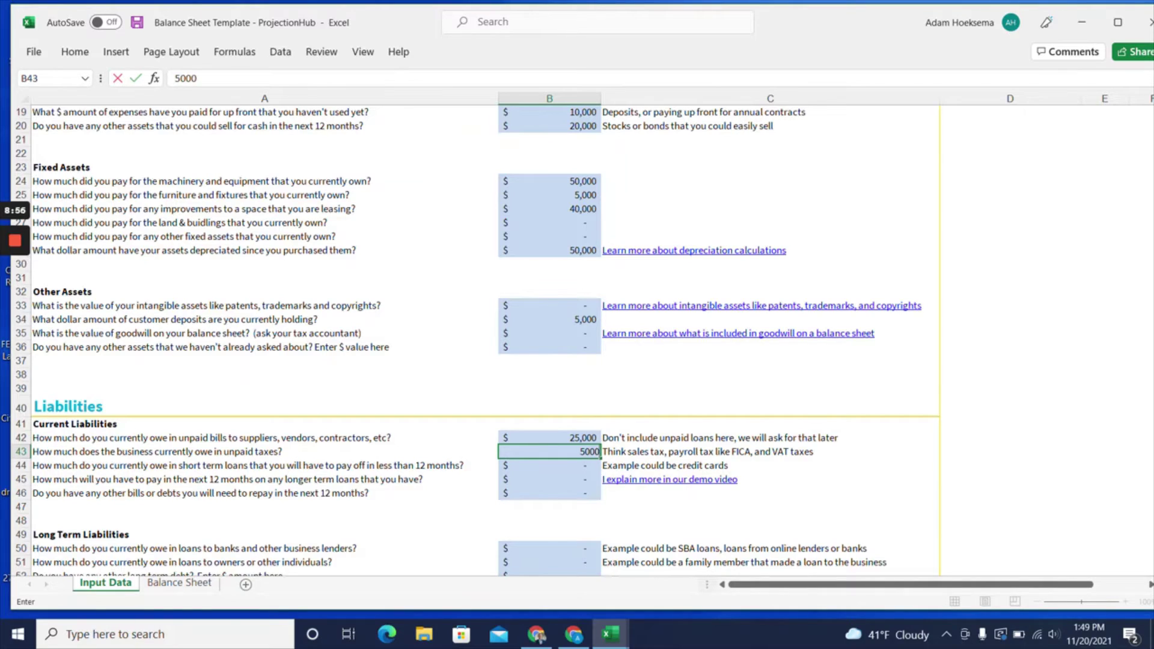
pyautogui.press('Return')
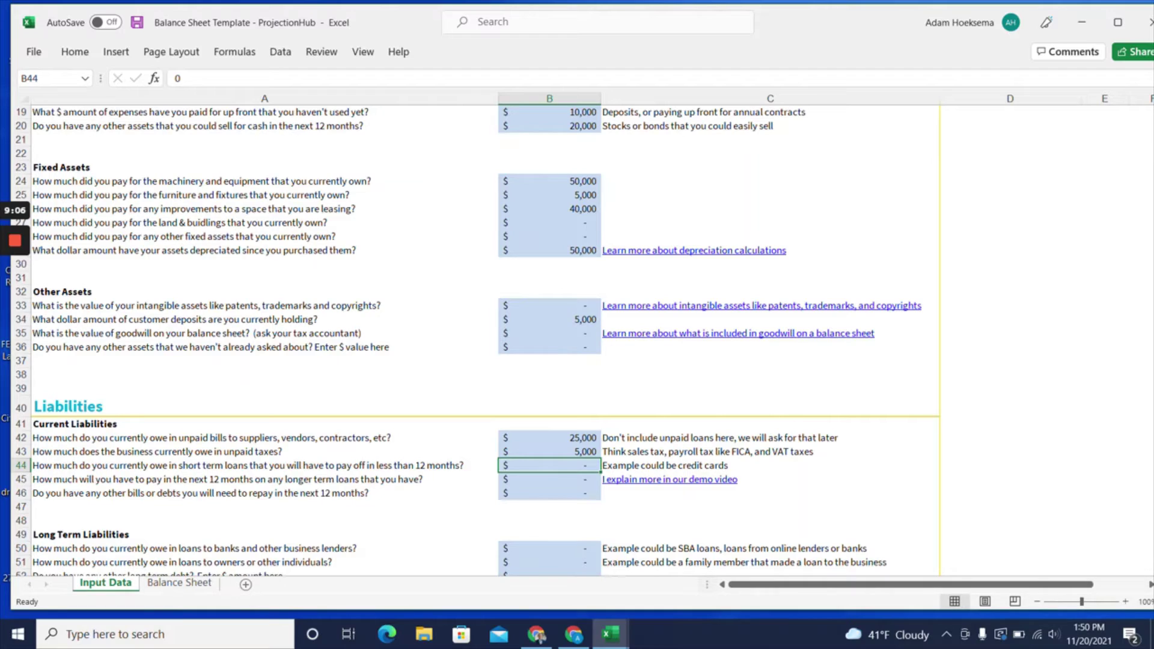
pyautogui.write('15000')
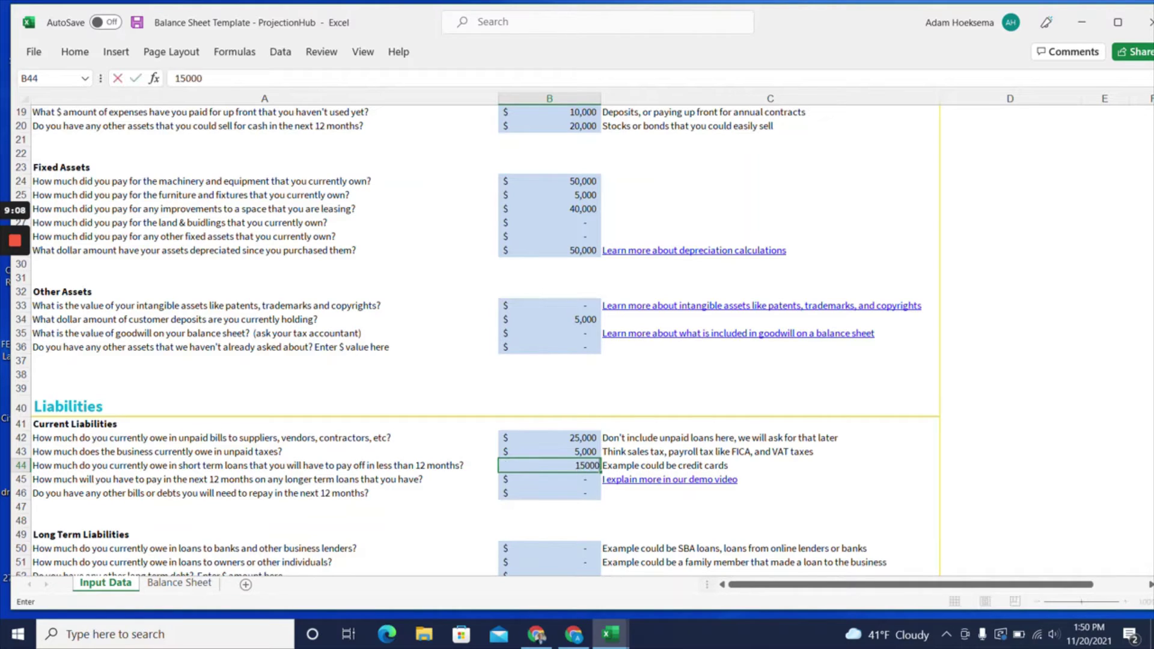
pyautogui.press('Return')
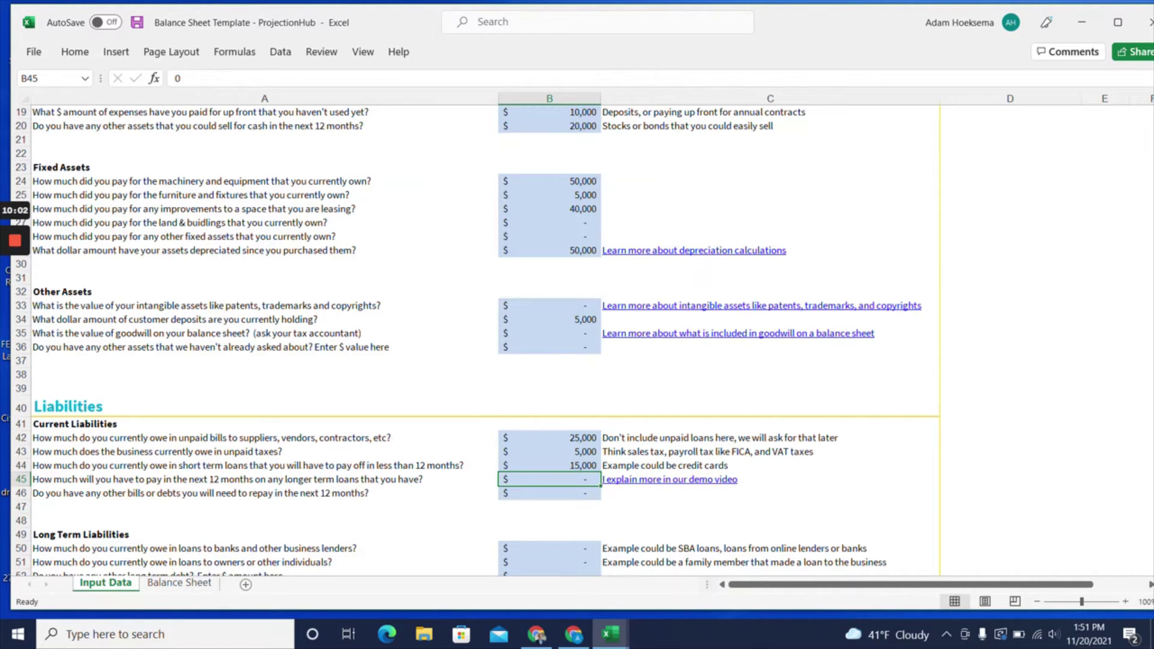
# - Enter 12,000 for the next 12 months' payments on longer-term loans and 5,000 for other bills or debts
pyautogui.write('12000')
pyautogui.press('Return')
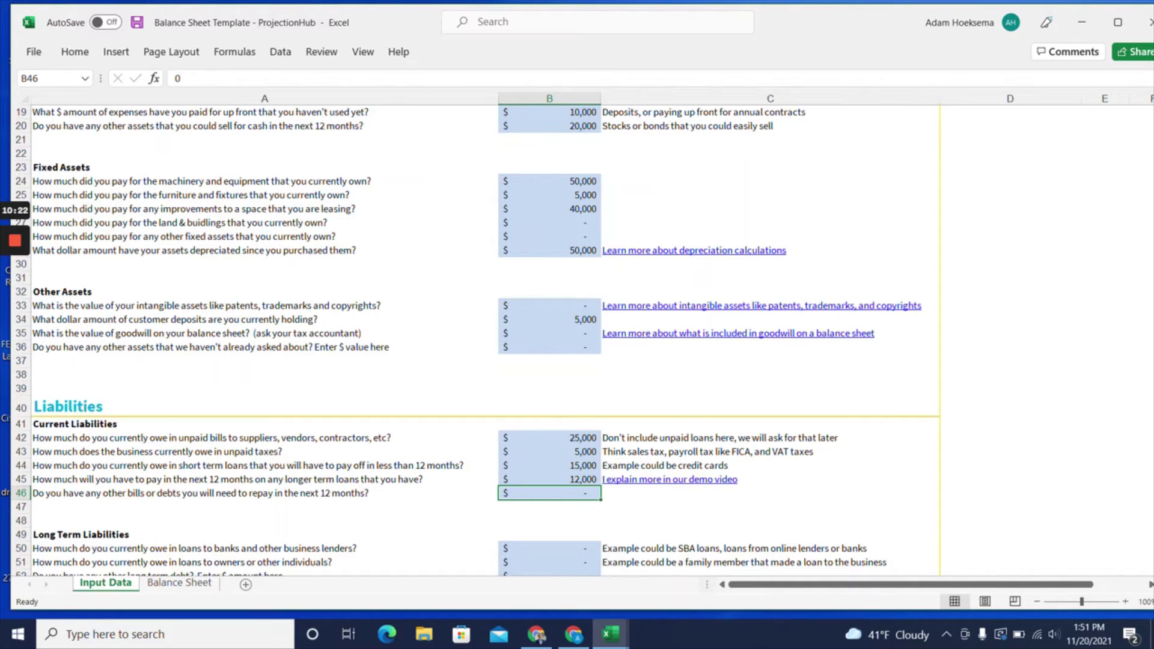
pyautogui.write('5000')
pyautogui.press('Return')
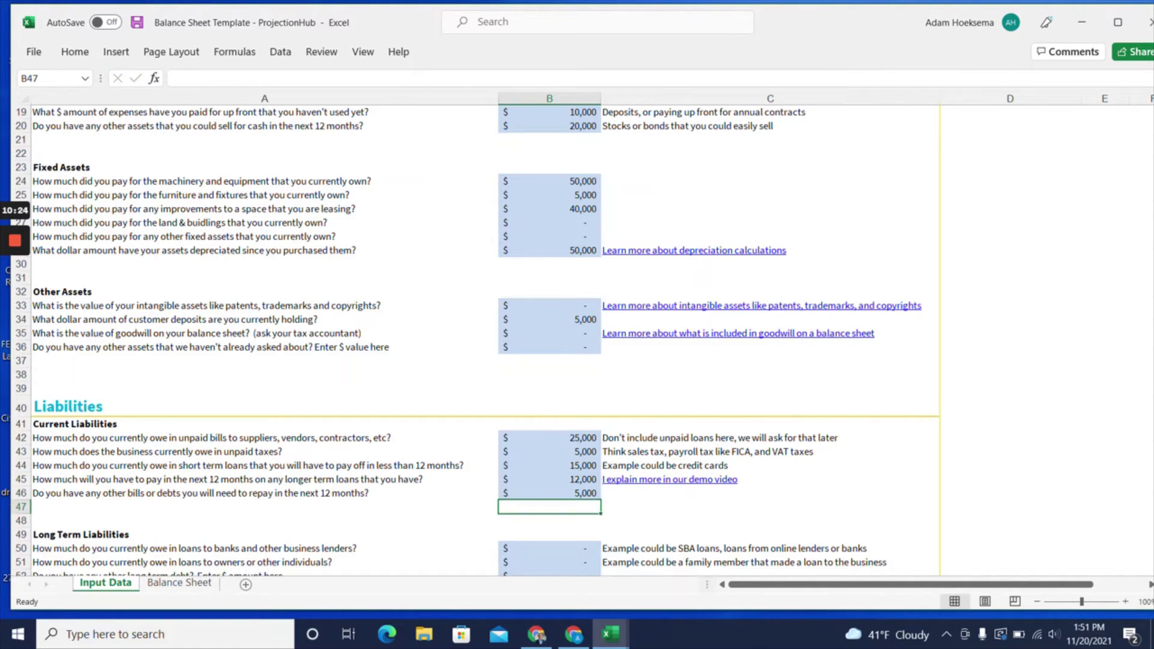
# - Under Long Term Liabilities, enter 20,000 for loans from banks and other business lenders and skip loans to owners or individuals
pyautogui.scroll(-3, 475, 337)
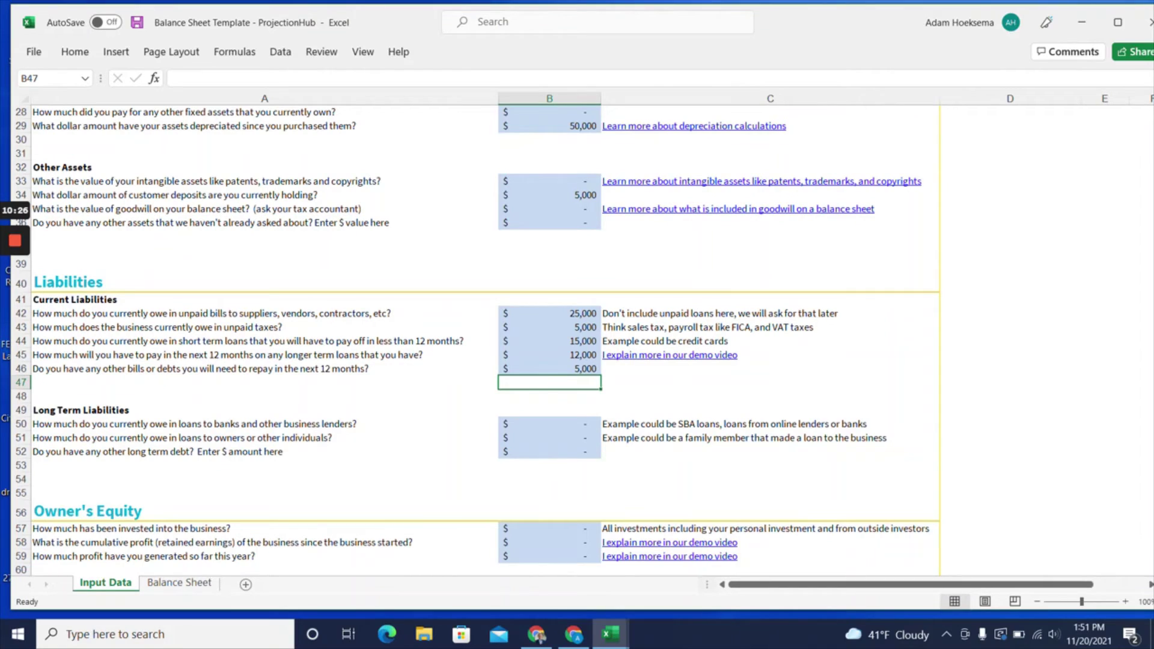
pyautogui.click(549, 425)
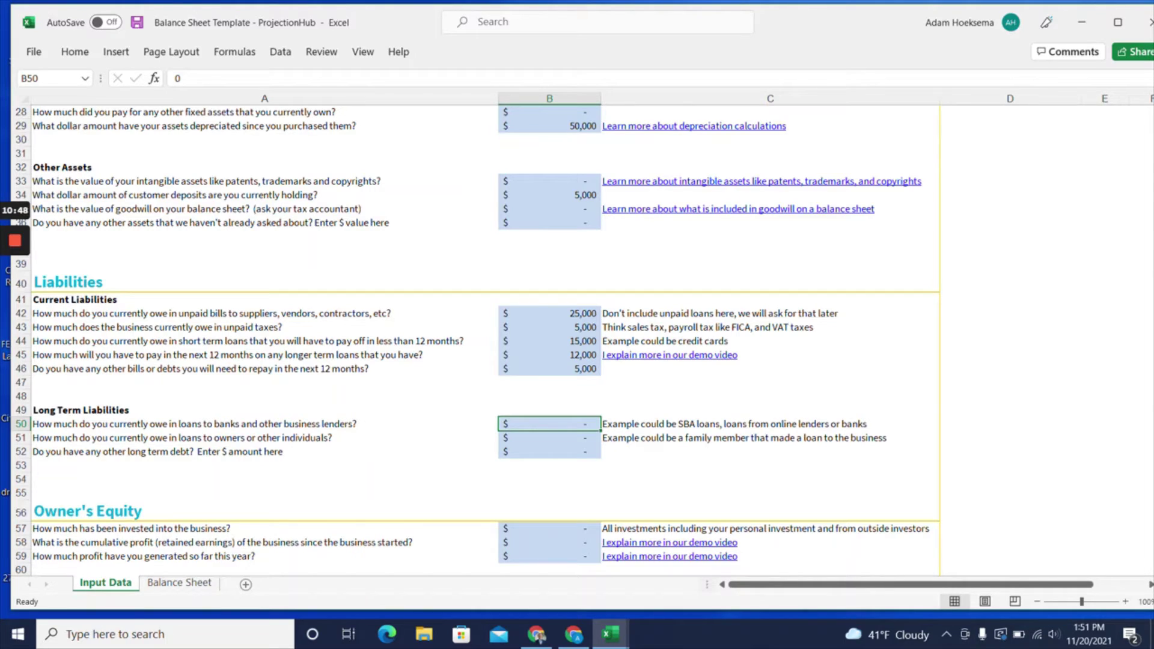
pyautogui.write('20000')
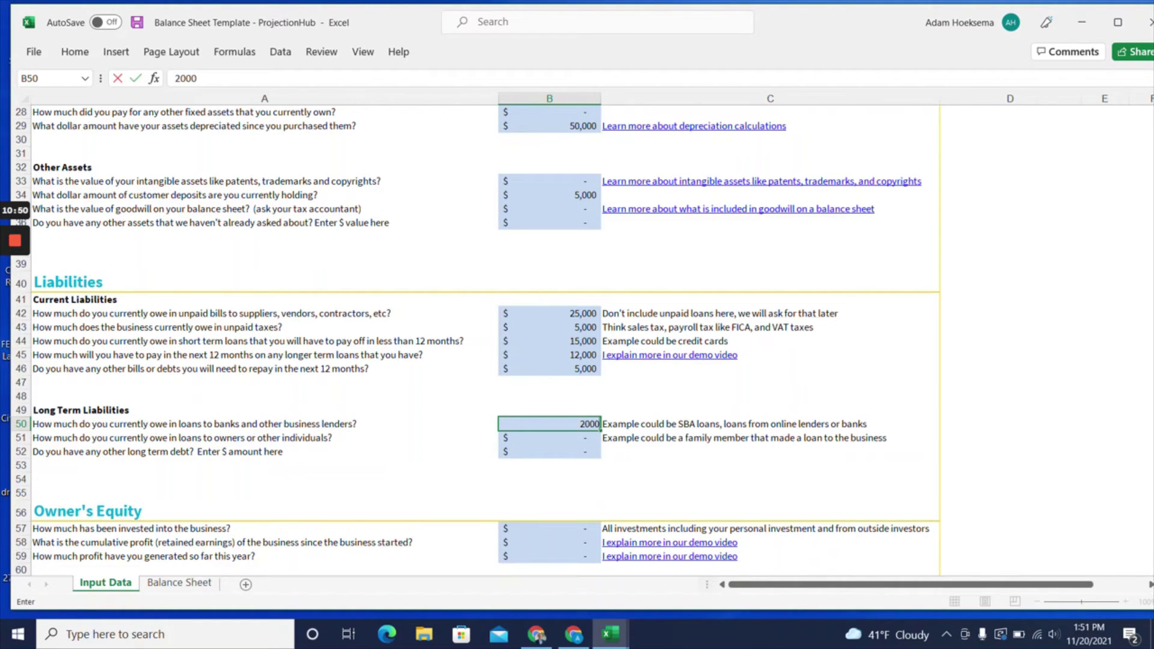
pyautogui.press('Return')
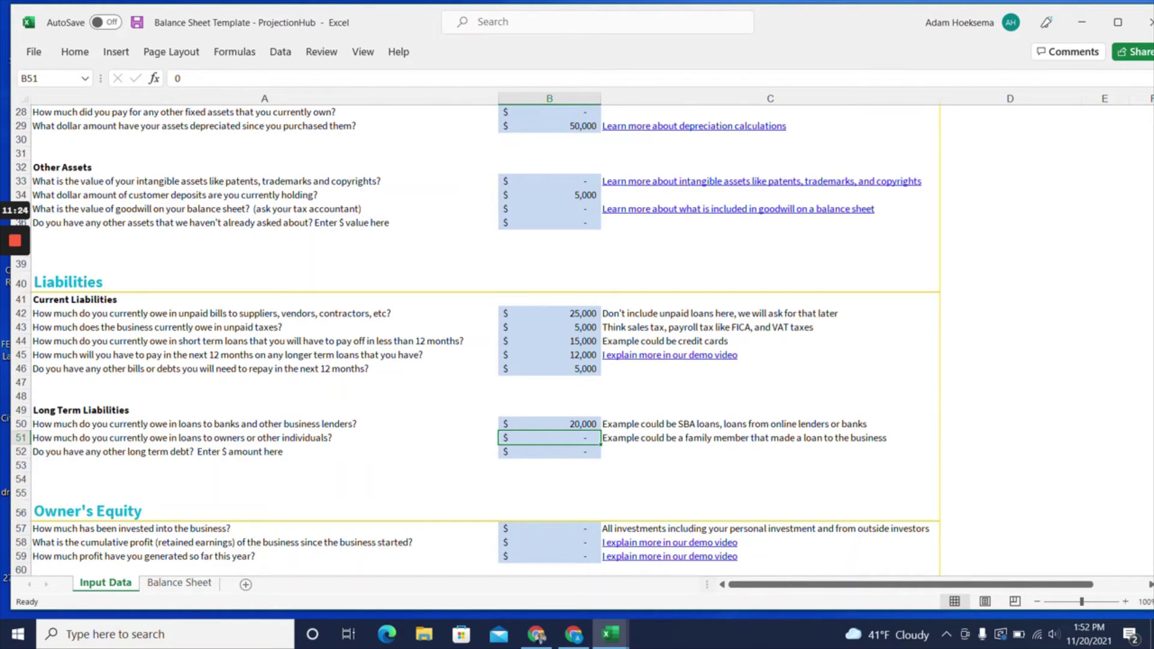
pyautogui.press('Down')
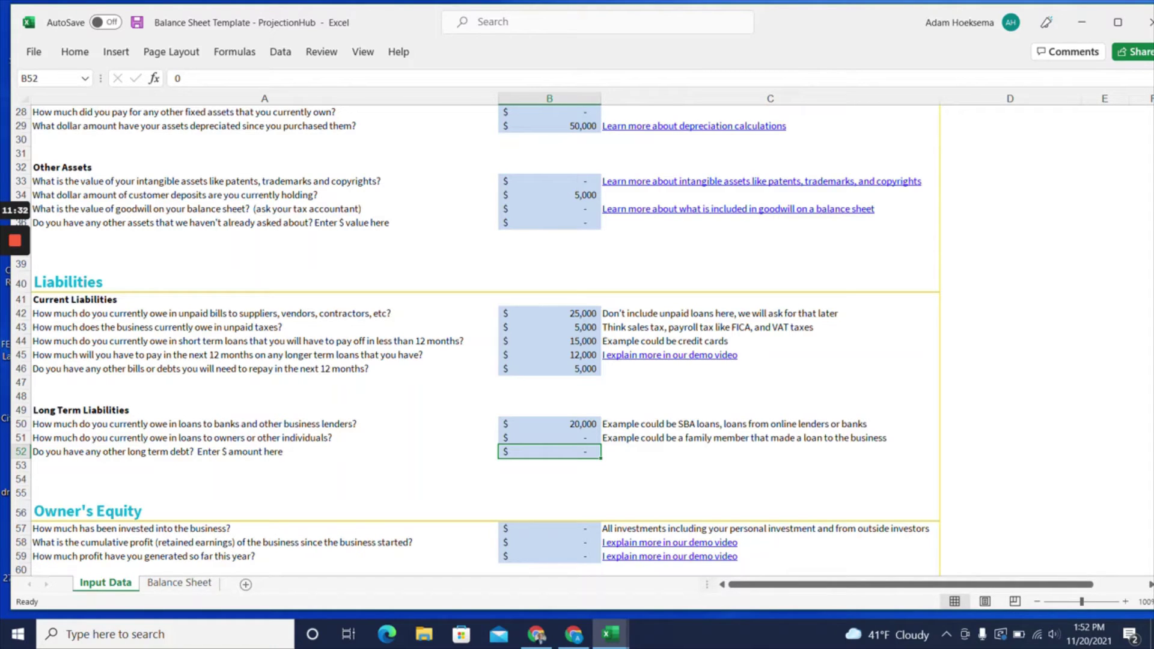
# - Under Owner's Equity, set the amount invested into the business to 150,000
pyautogui.scroll(-3, 481, 336)
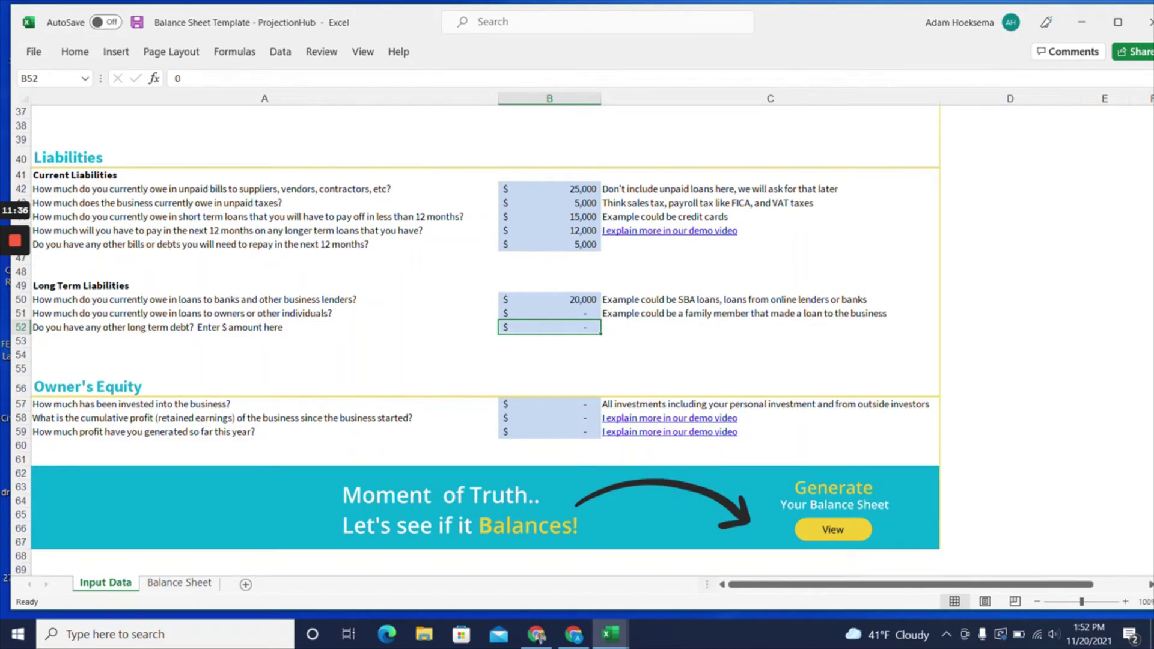
pyautogui.click(549, 405)
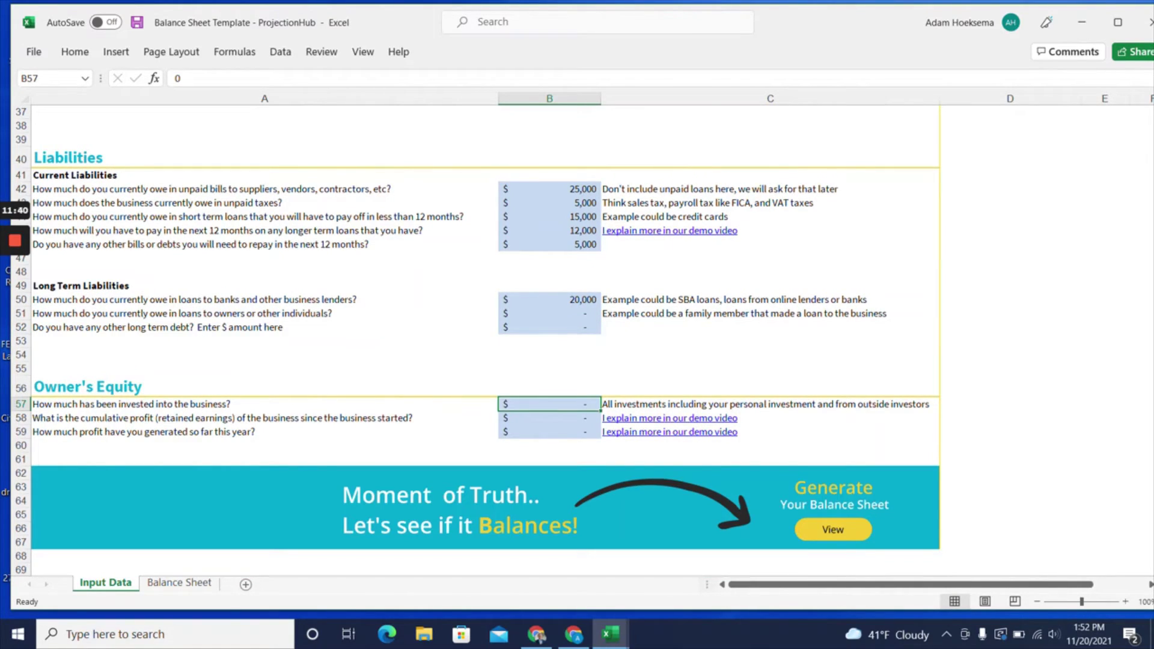
pyautogui.write('1000')
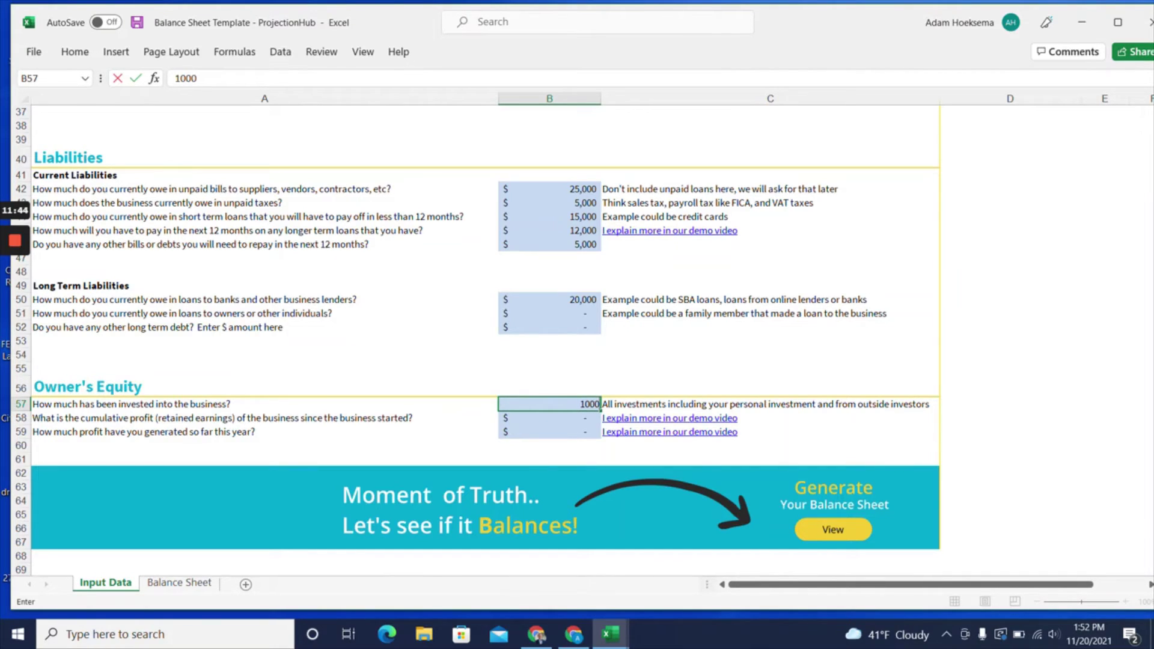
pyautogui.press('BackSpace')
pyautogui.press('BackSpace')
pyautogui.press('BackSpace')
pyautogui.write('50000')
pyautogui.press('Return')
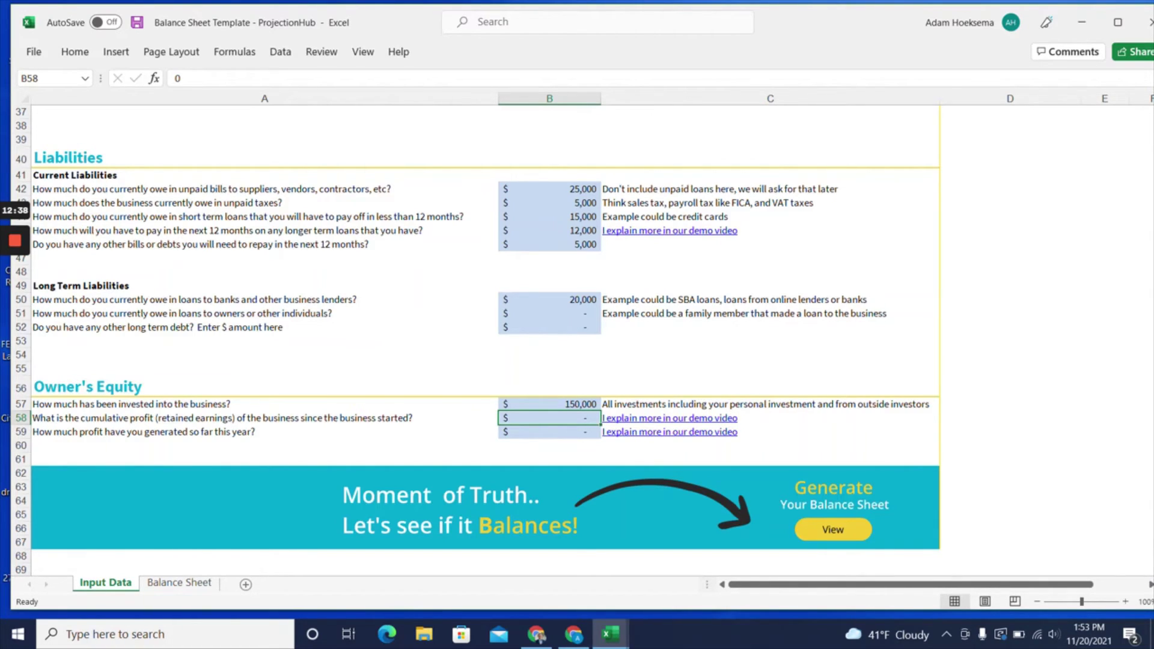
# - Enter 50,000 for cumulative profit since the business started and 40,000 for profit generated so far this year
pyautogui.write('50000')
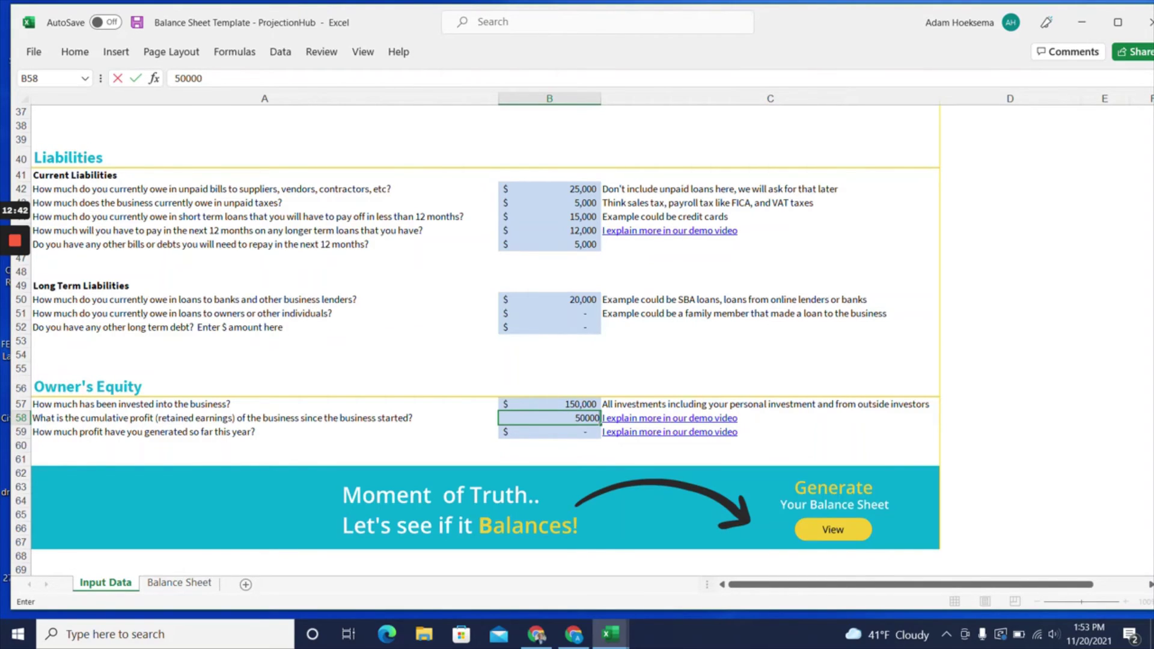
pyautogui.press('Return')
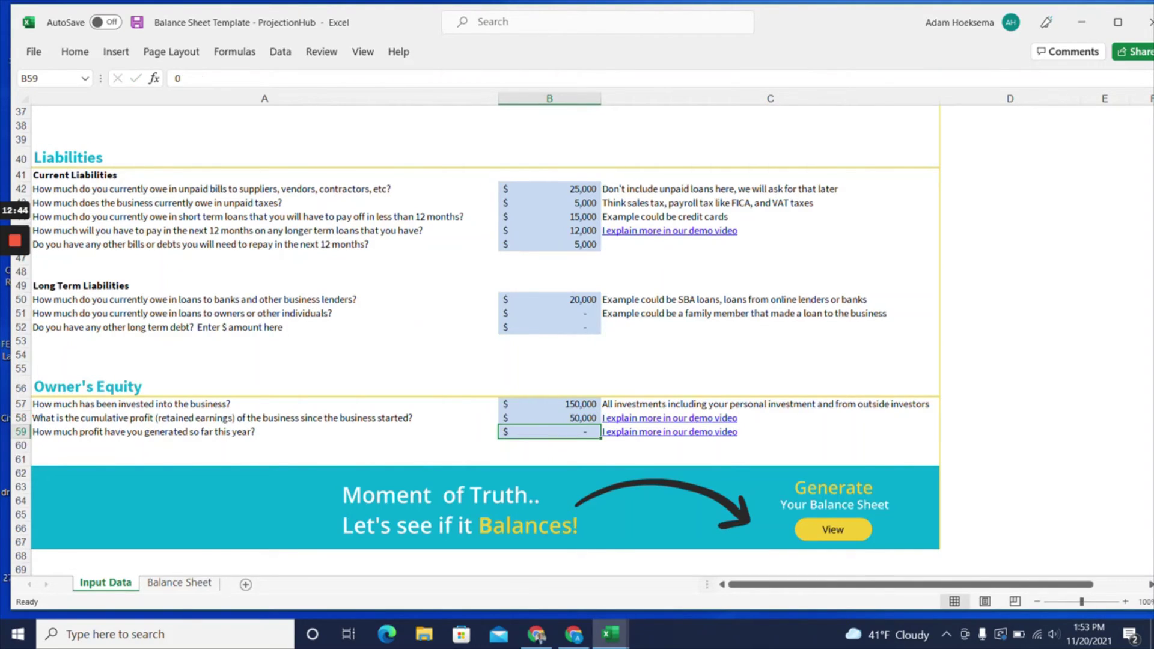
pyautogui.click(549, 419)
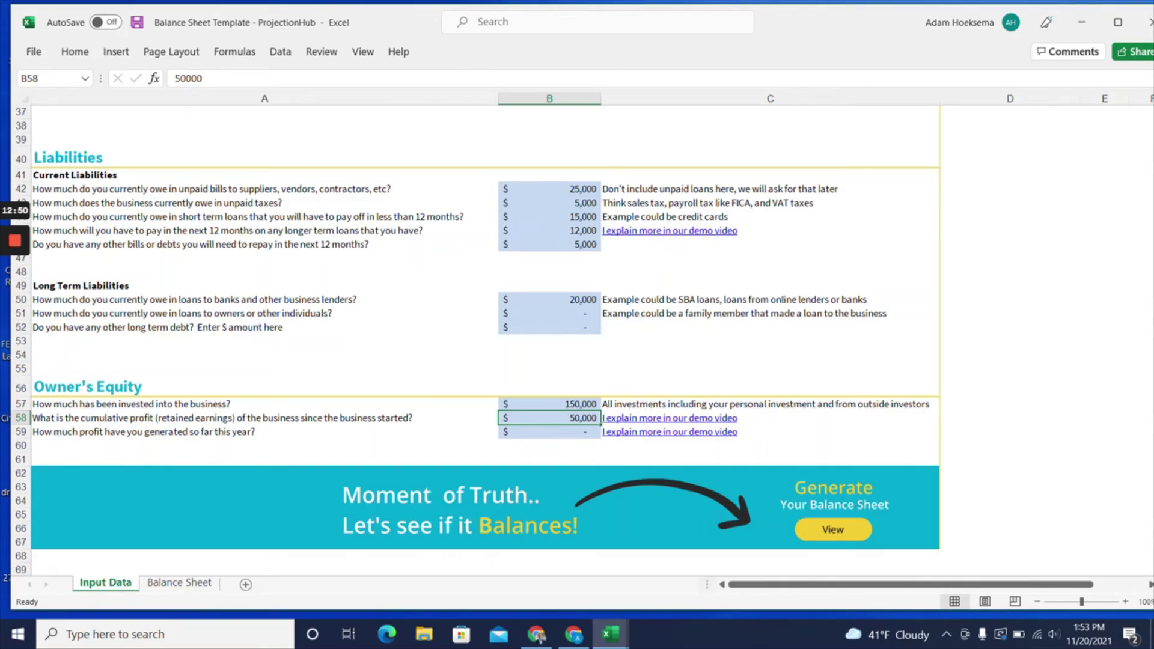
pyautogui.click(548, 431)
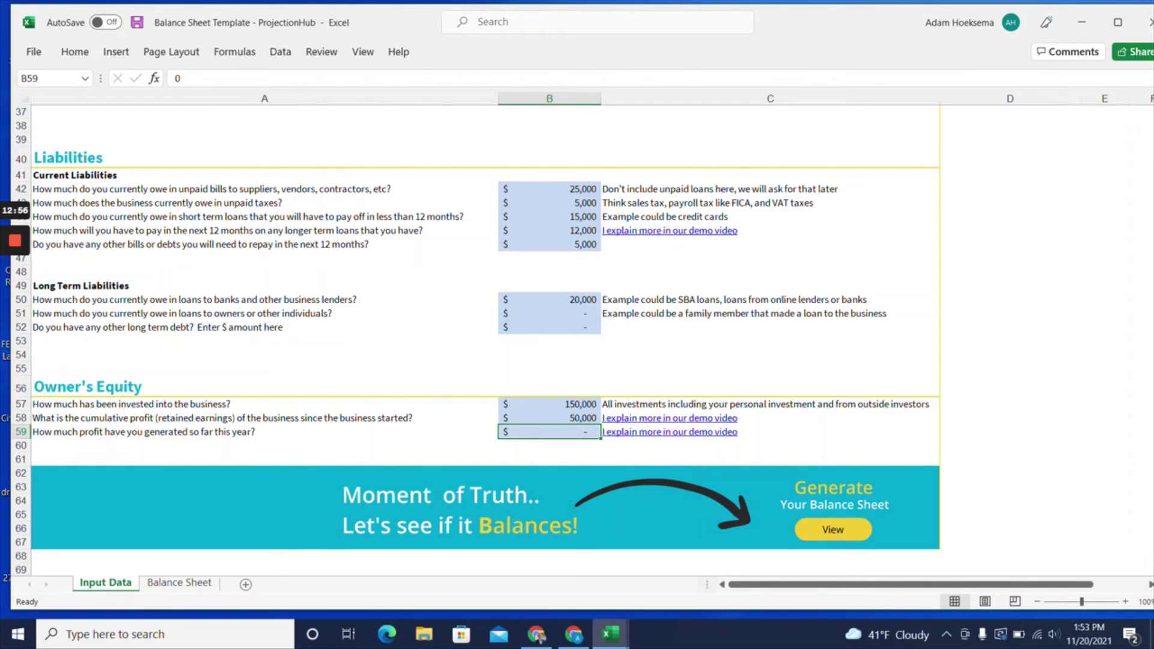
pyautogui.write('40,0')
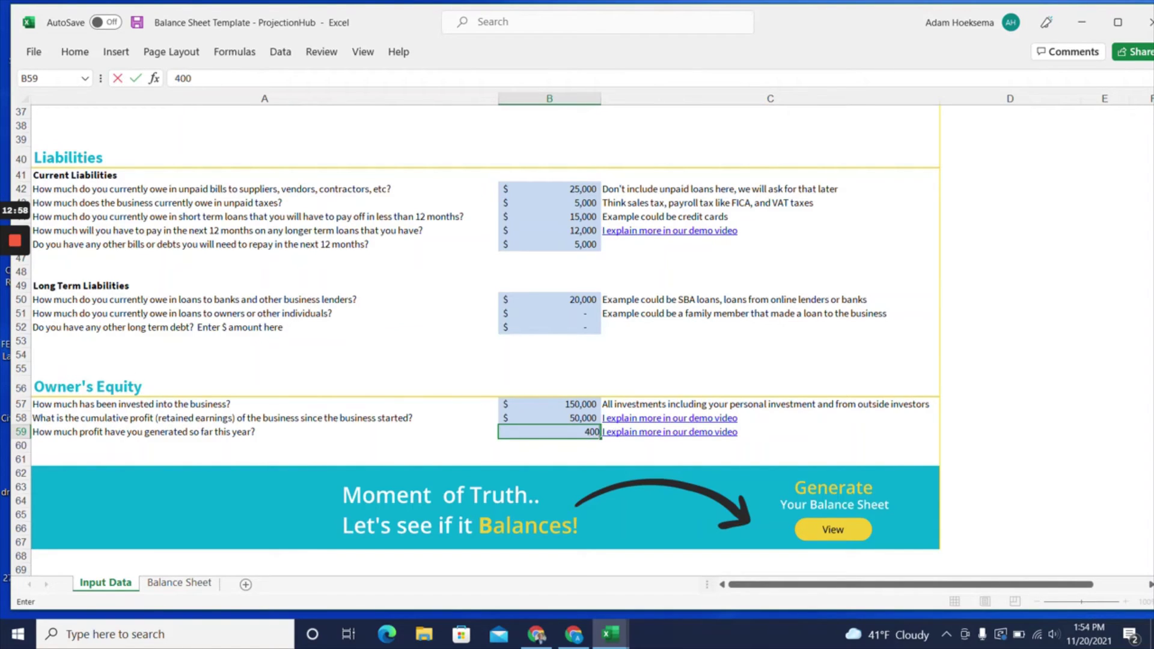
pyautogui.write('00')
pyautogui.press('Return')
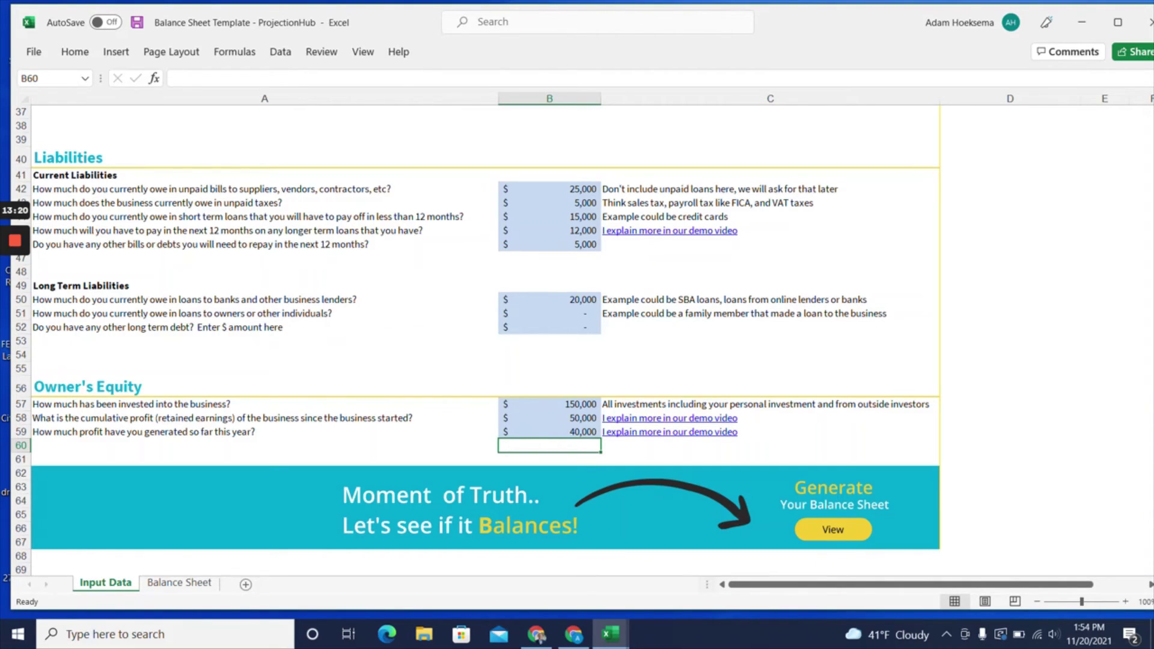
pyautogui.click(549, 419)
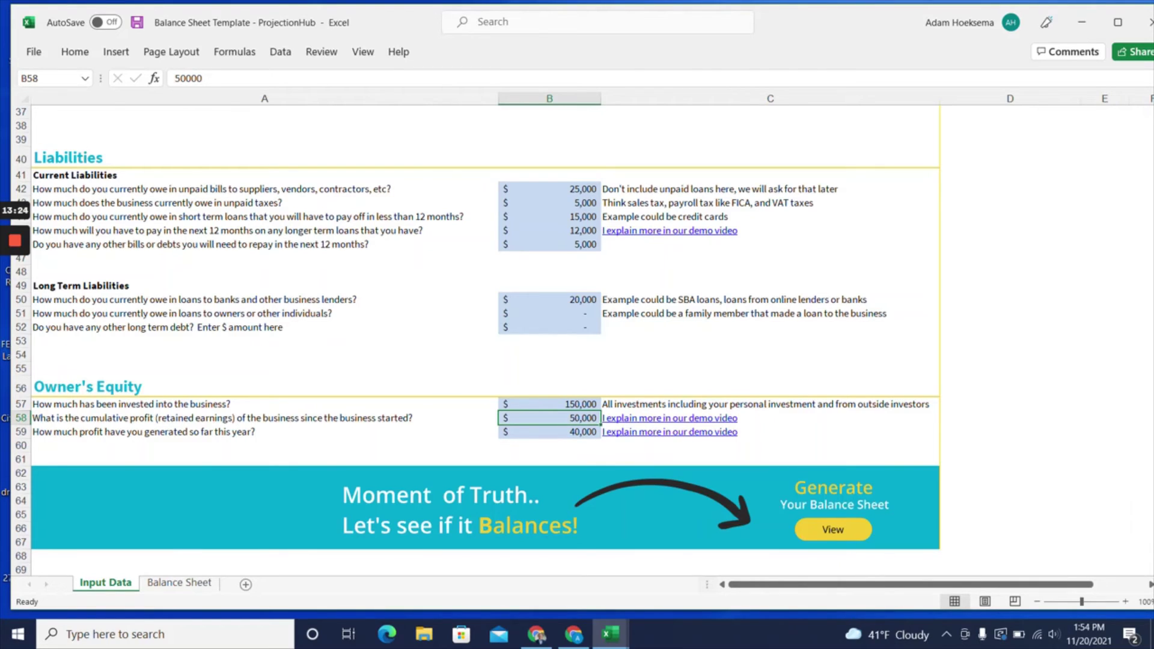
pyautogui.click(549, 432)
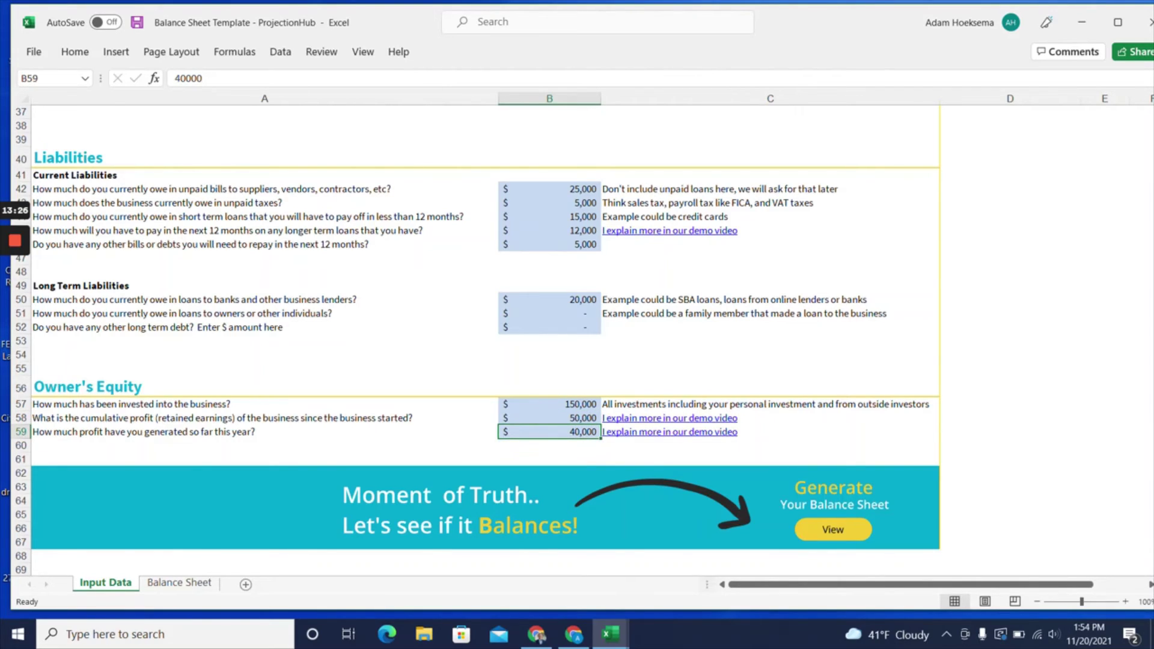
pyautogui.click(264, 460)
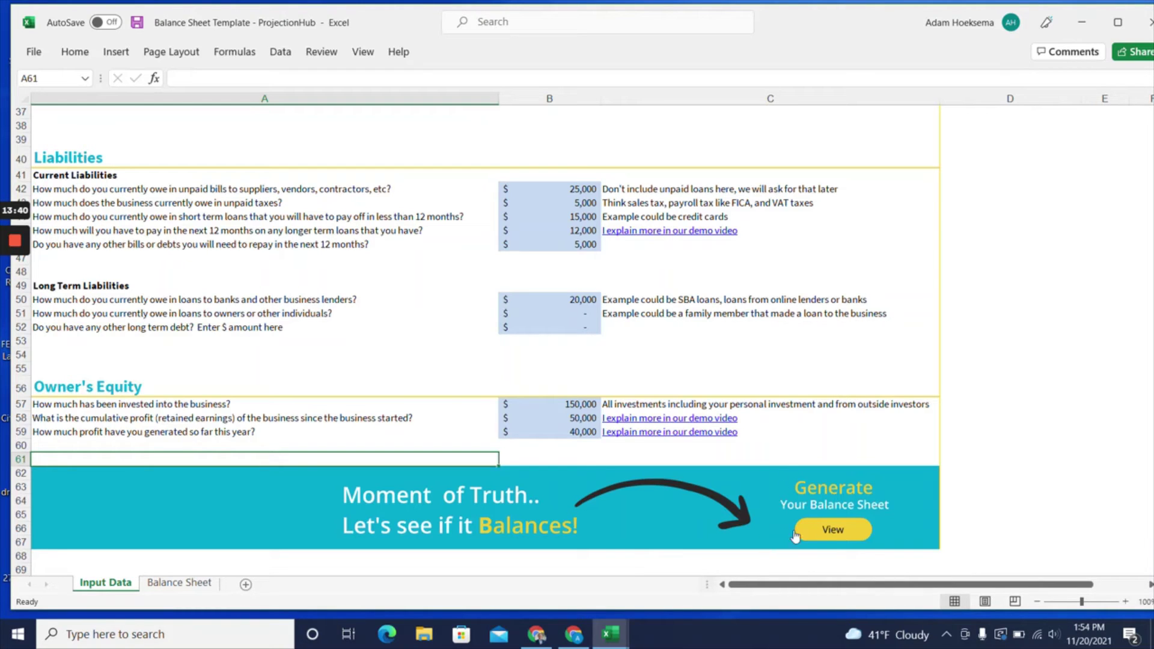
# - Generate the balance sheet and review its asset lines and total assets
pyautogui.click(833, 530)
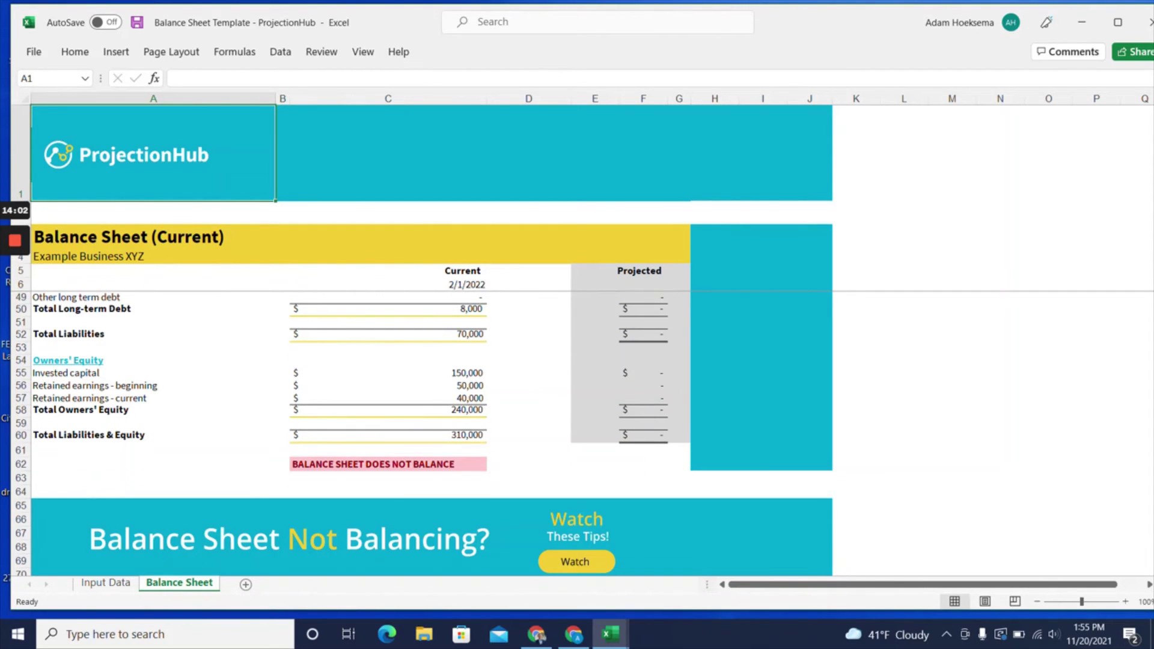
pyautogui.scroll(14, 422, 433)
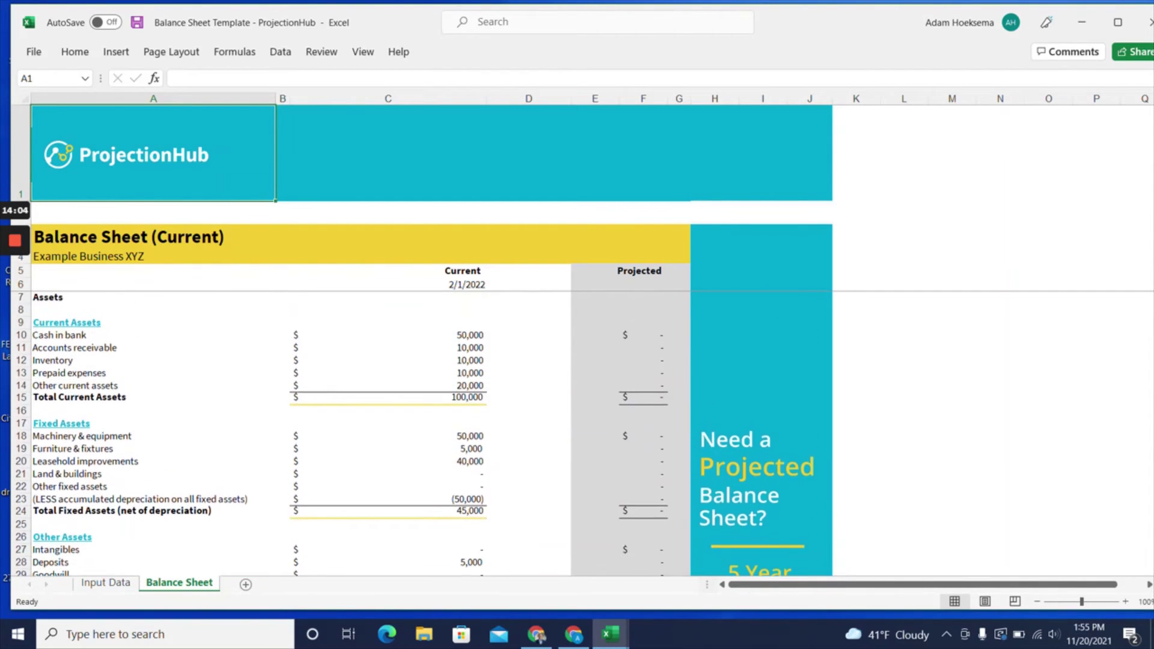
pyautogui.scroll(-4, 422, 434)
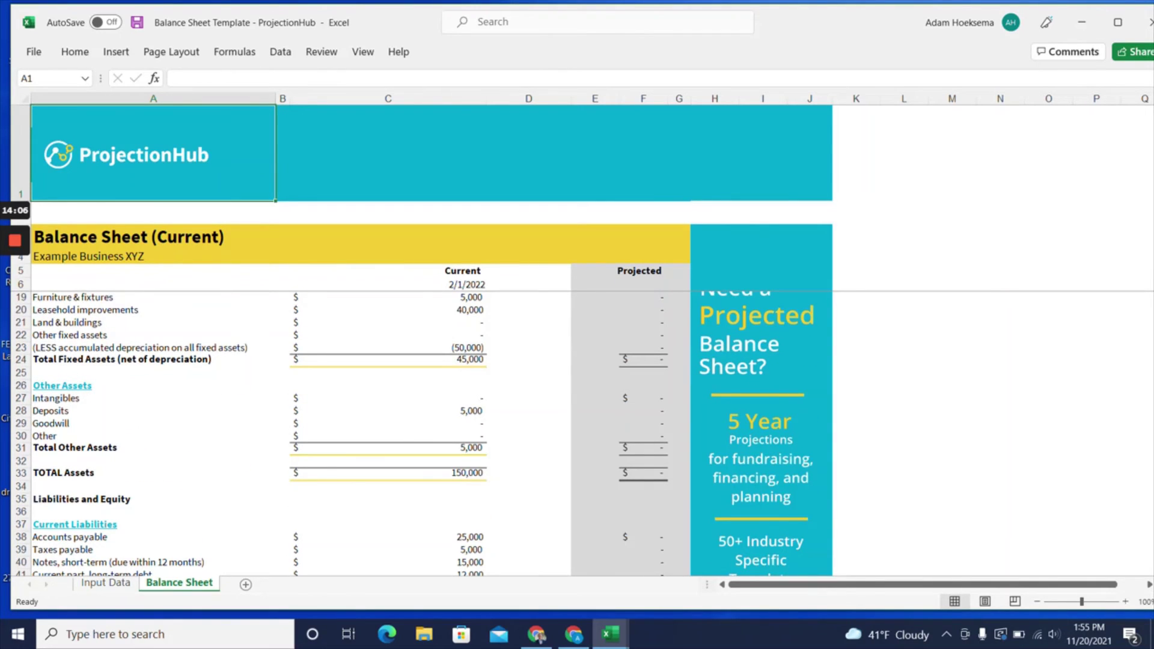
# - Examine the balance sheet's totals for assets, liabilities, owners' equity, and combined liabilities and equity, including the balance check
pyautogui.click(421, 474)
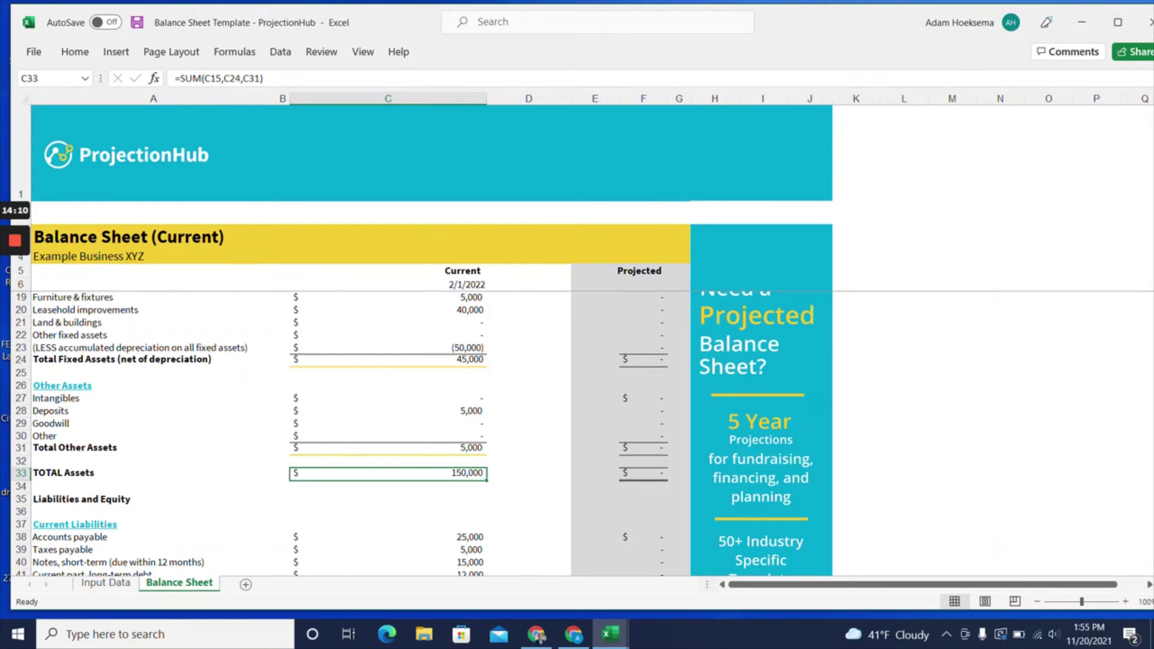
pyautogui.scroll(-5, 421, 433)
pyautogui.scroll(-1, 421, 434)
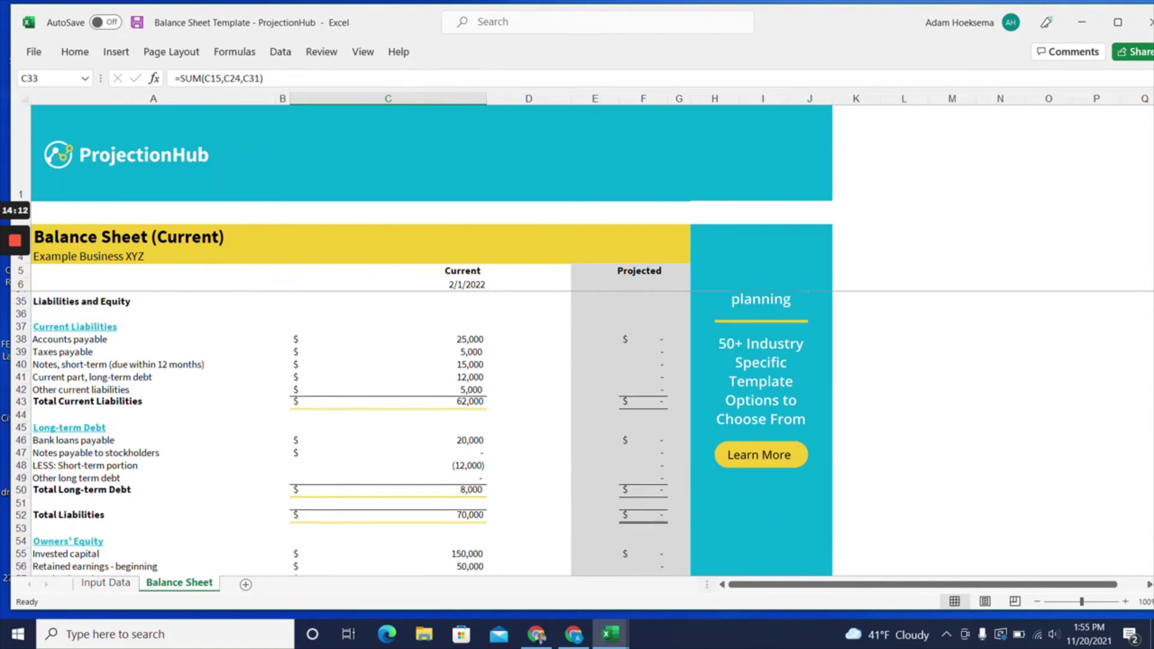
pyautogui.click(421, 485)
pyautogui.scroll(-1, 421, 433)
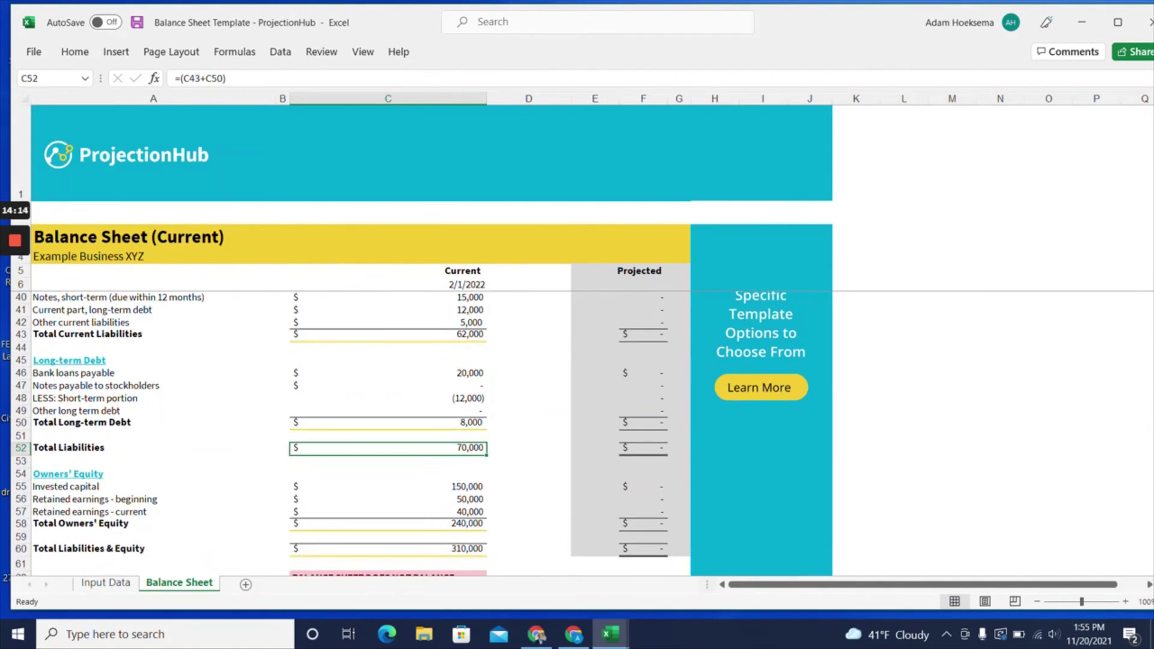
pyautogui.scroll(-2, 421, 432)
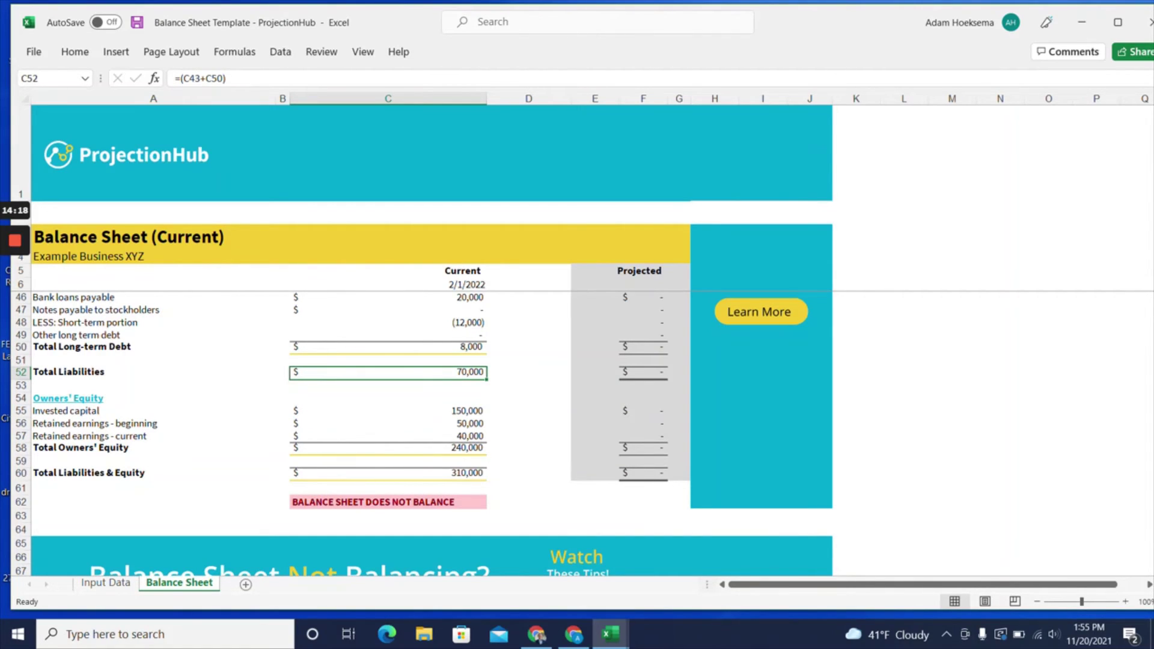
pyautogui.click(388, 449)
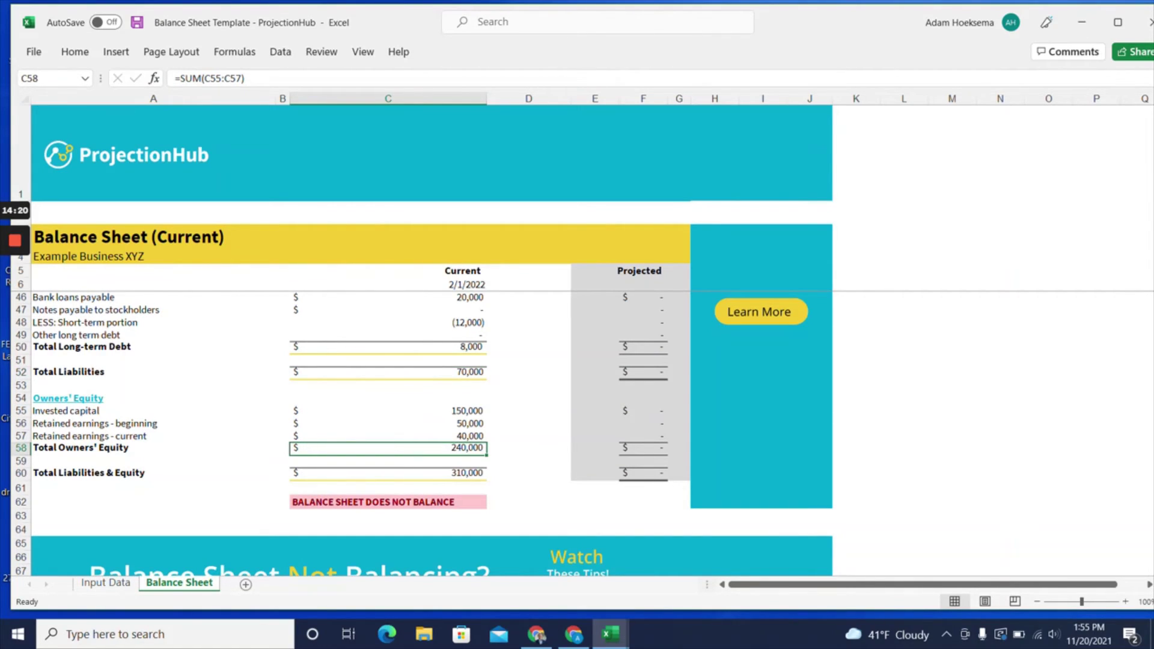
pyautogui.click(388, 473)
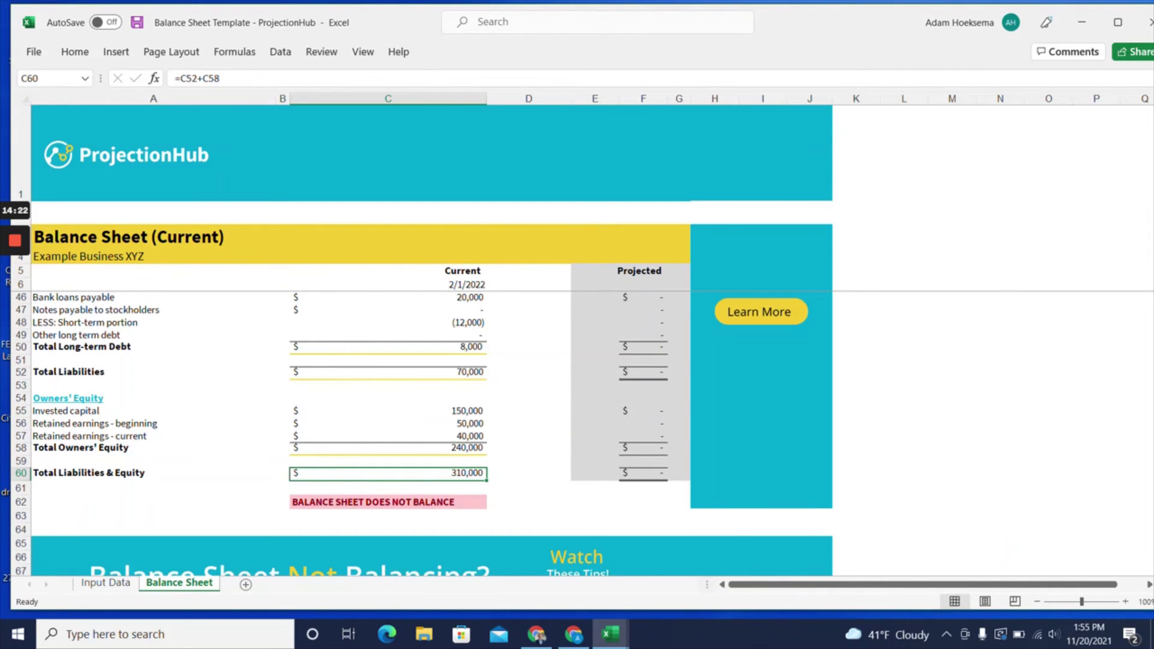
# - Compare the asset lines with the liability and owners' equity lines, looking for entries that could throw off the balance
pyautogui.scroll(9, 420, 433)
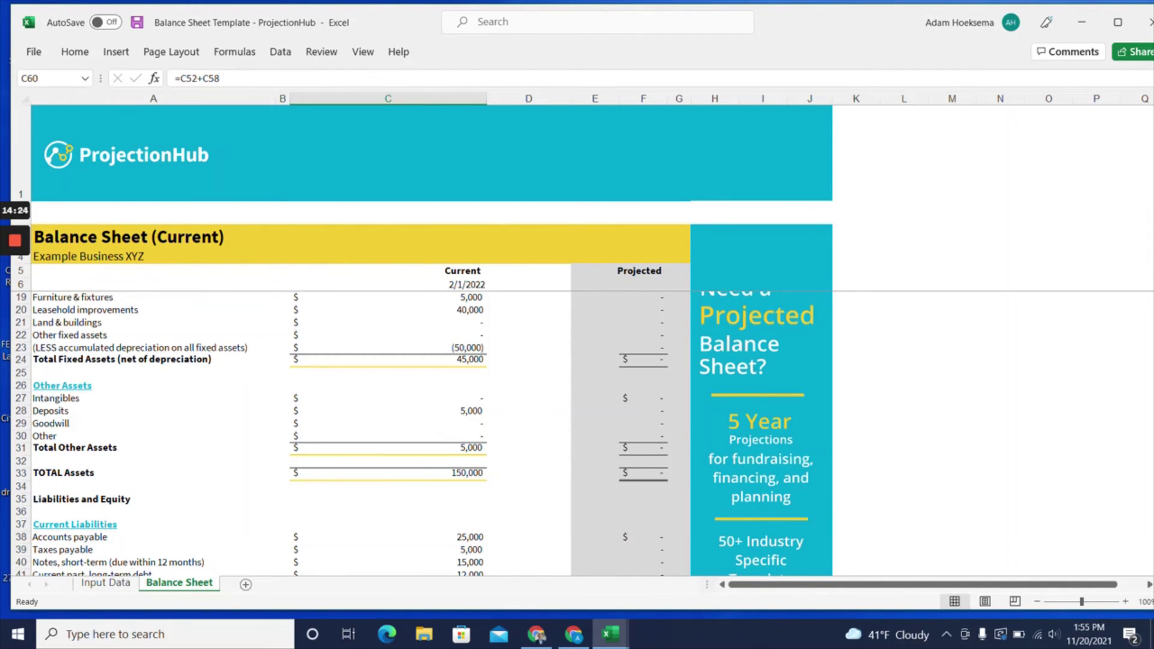
pyautogui.scroll(-10, 421, 433)
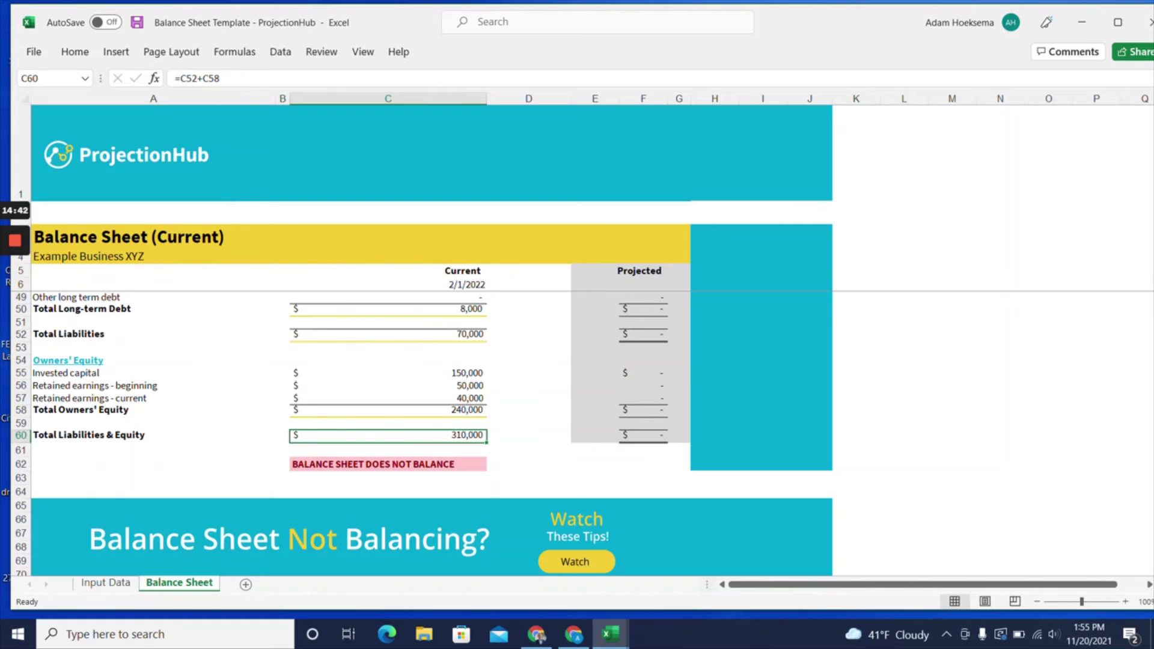
pyautogui.scroll(14, 421, 432)
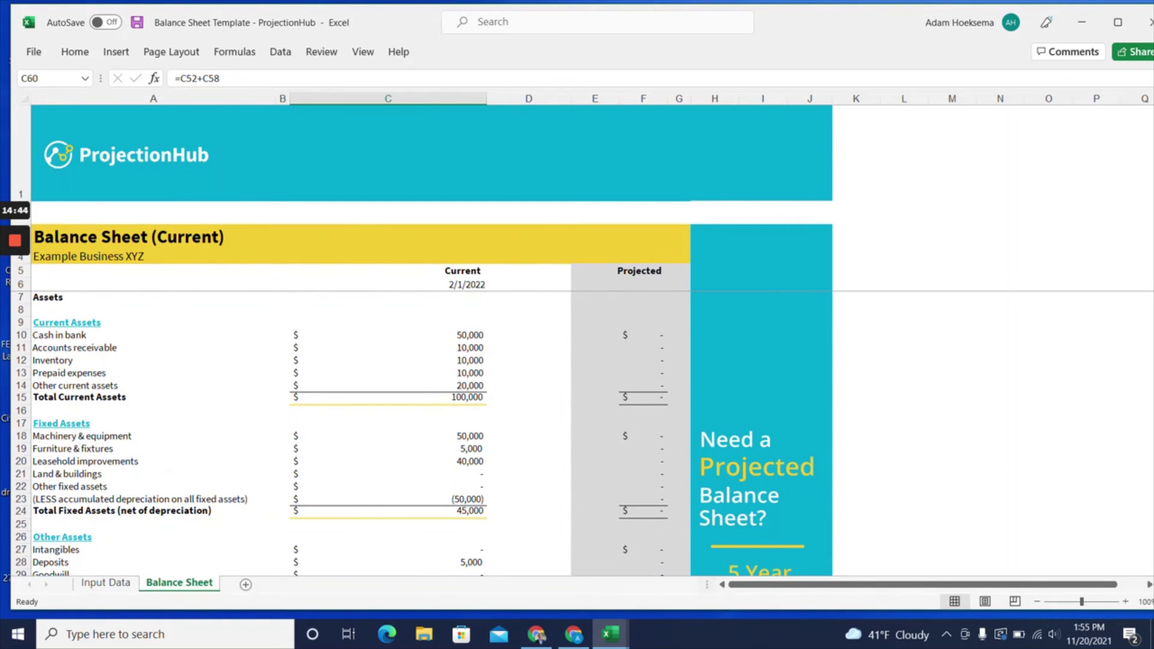
pyautogui.scroll(-2, 422, 434)
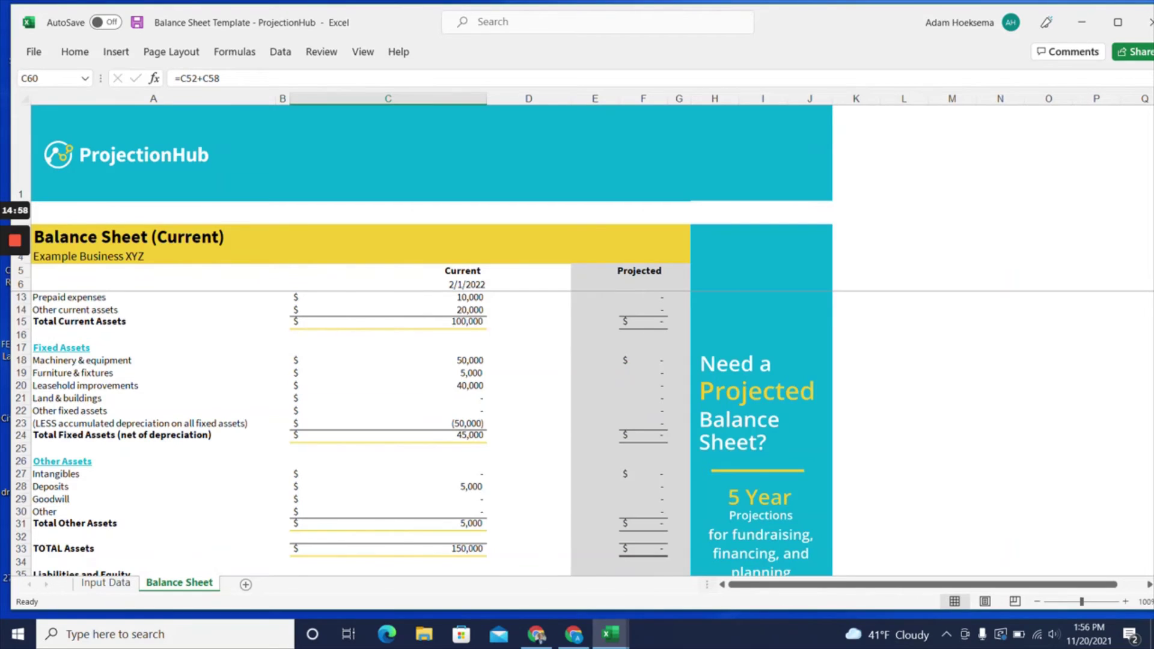
pyautogui.scroll(-8, 414, 433)
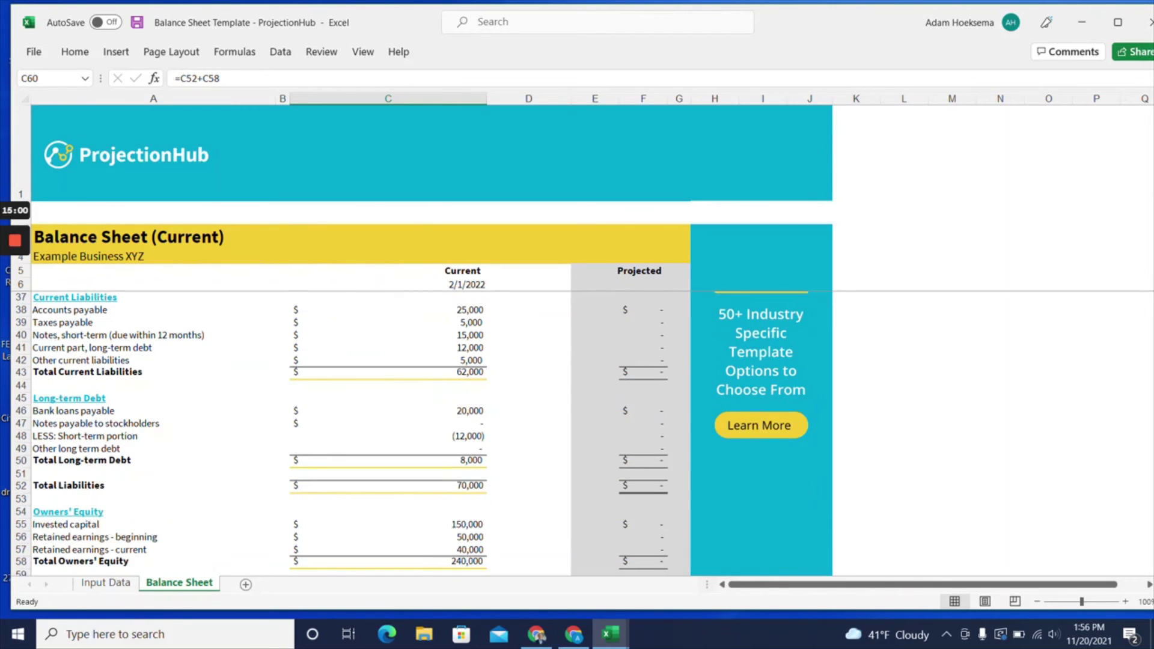
pyautogui.scroll(-2, 414, 433)
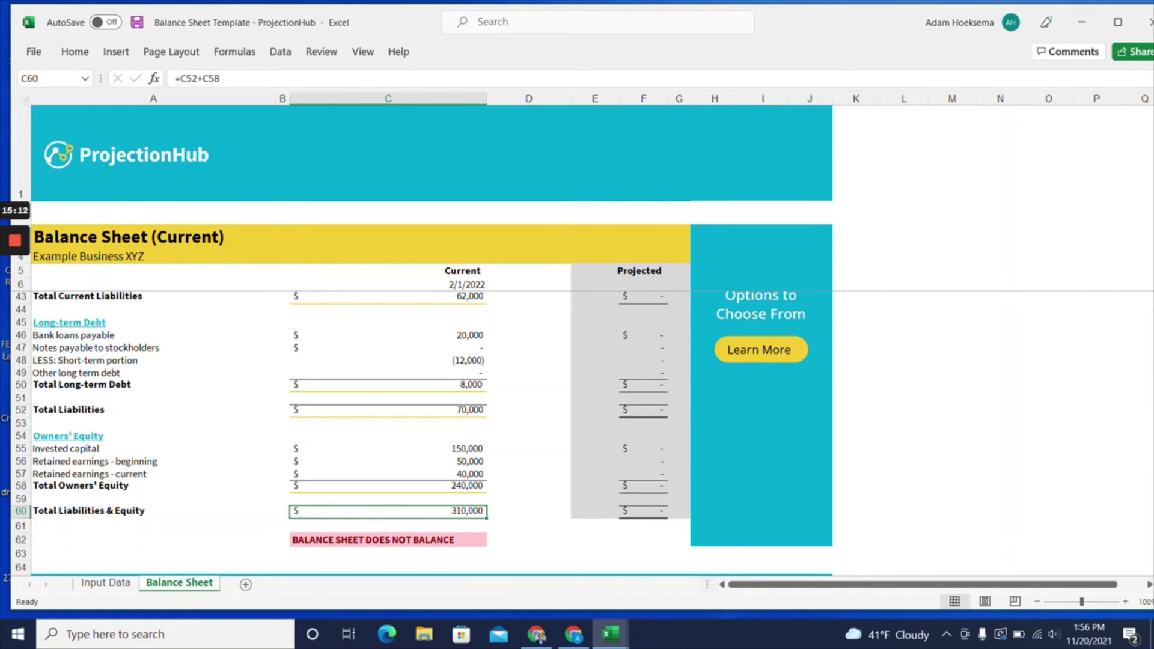
pyautogui.scroll(2, 422, 433)
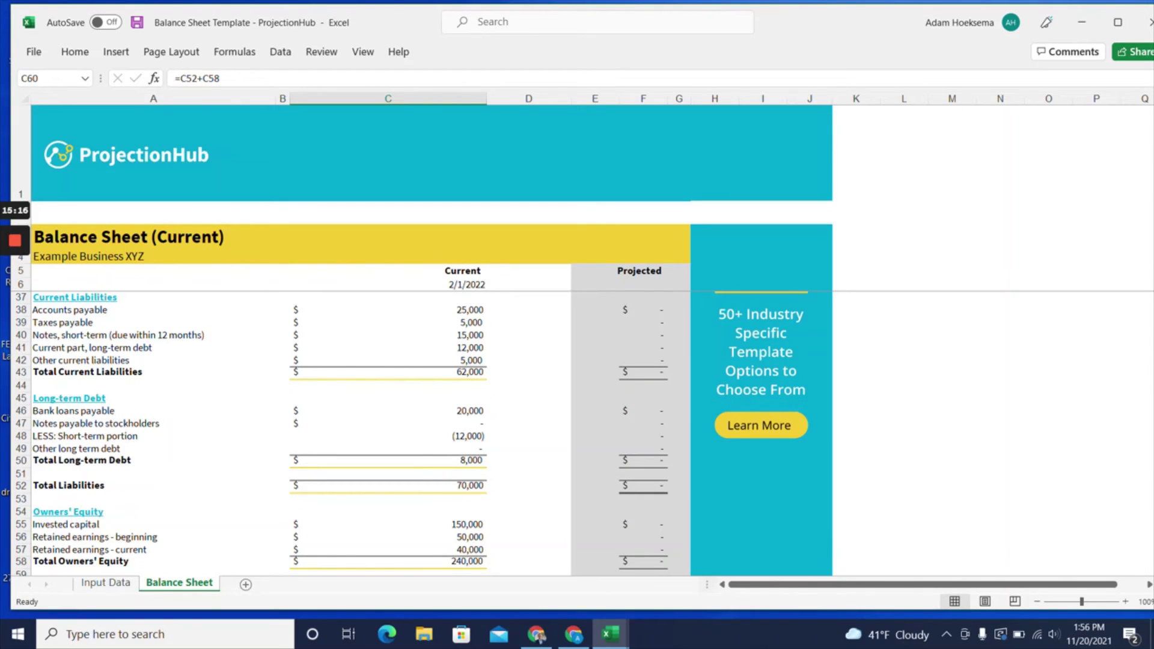
pyautogui.scroll(10, 422, 433)
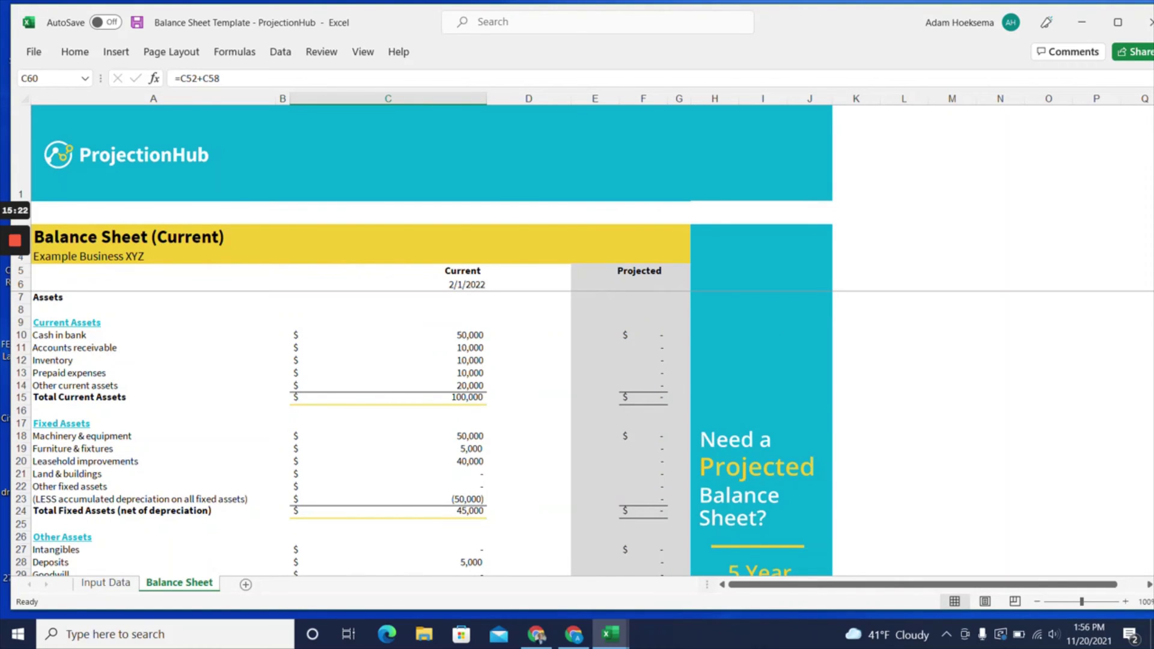
pyautogui.scroll(-8, 422, 433)
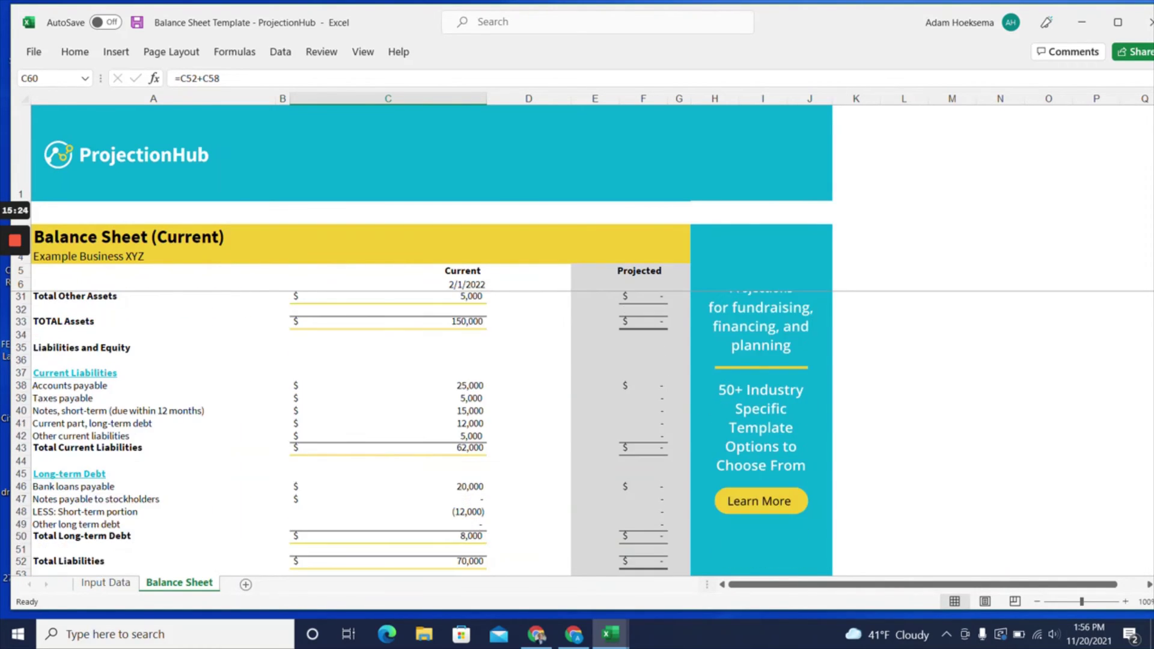
pyautogui.scroll(-6, 420, 434)
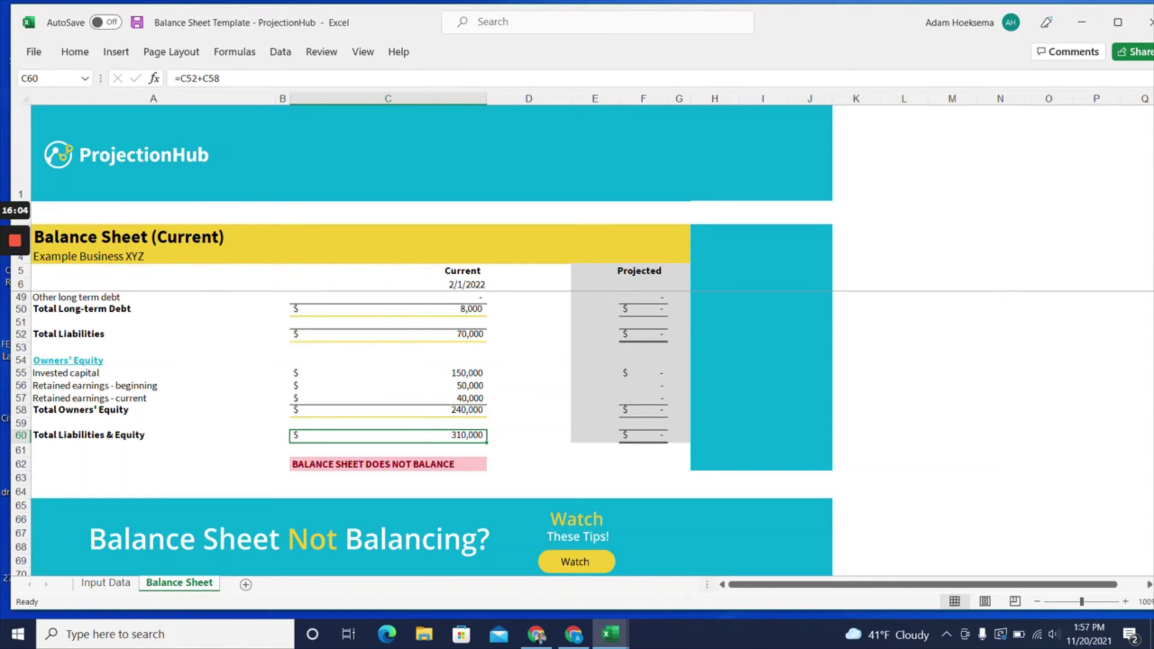
pyautogui.scroll(9, 631, 361)
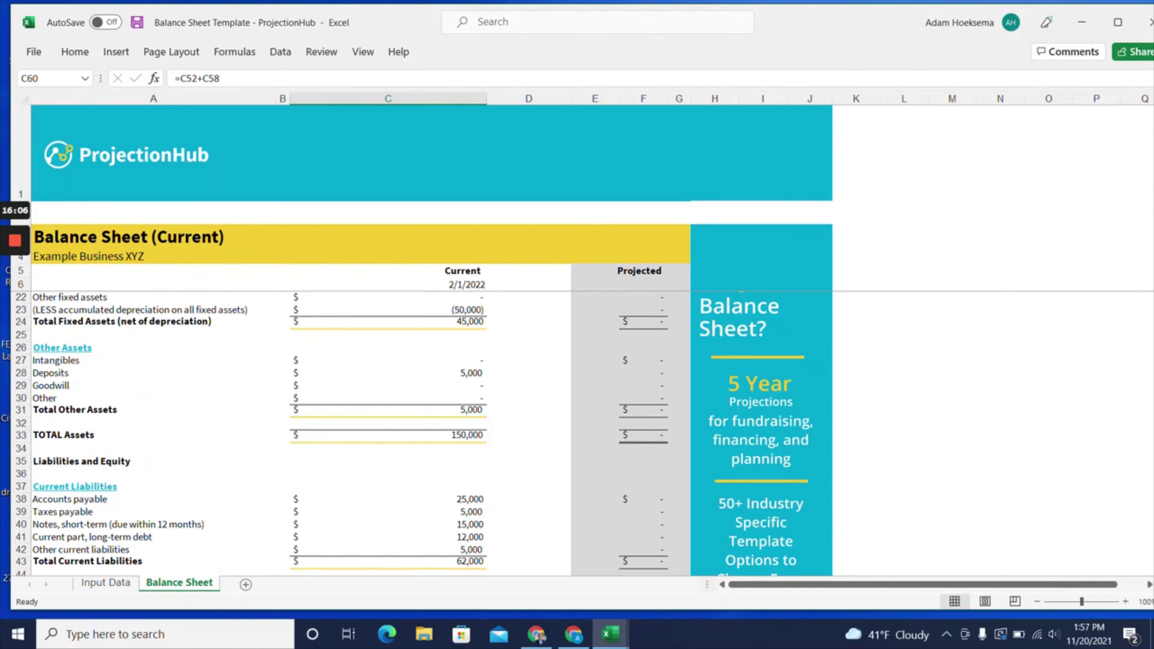
pyautogui.scroll(-10, 413, 391)
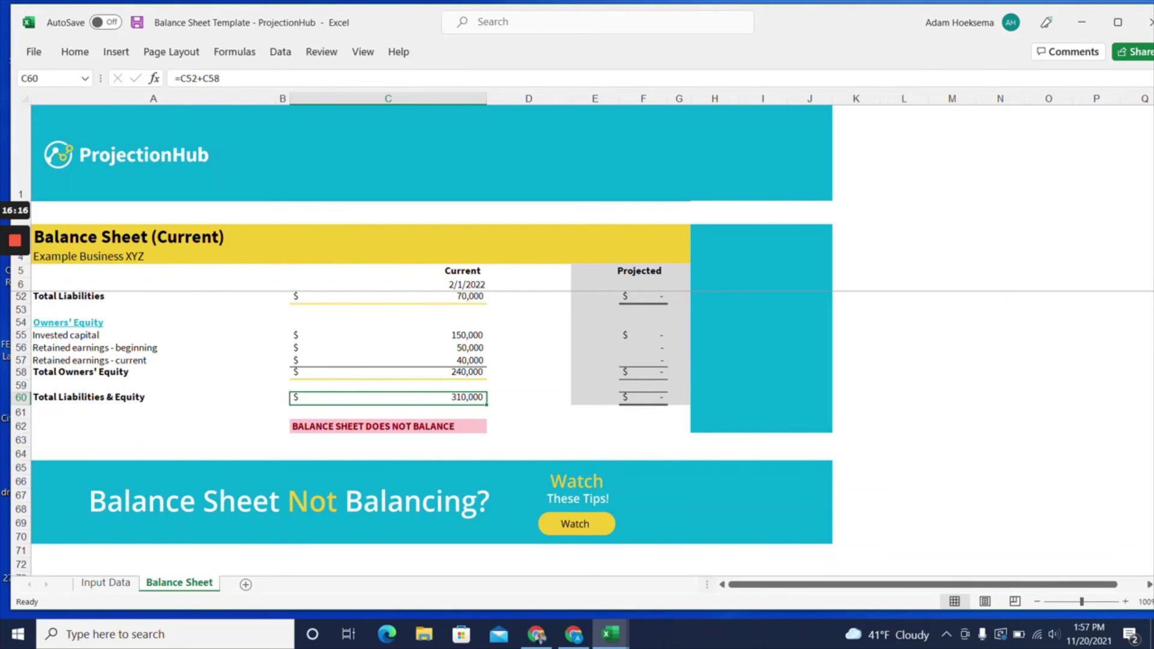
pyautogui.scroll(10, 421, 432)
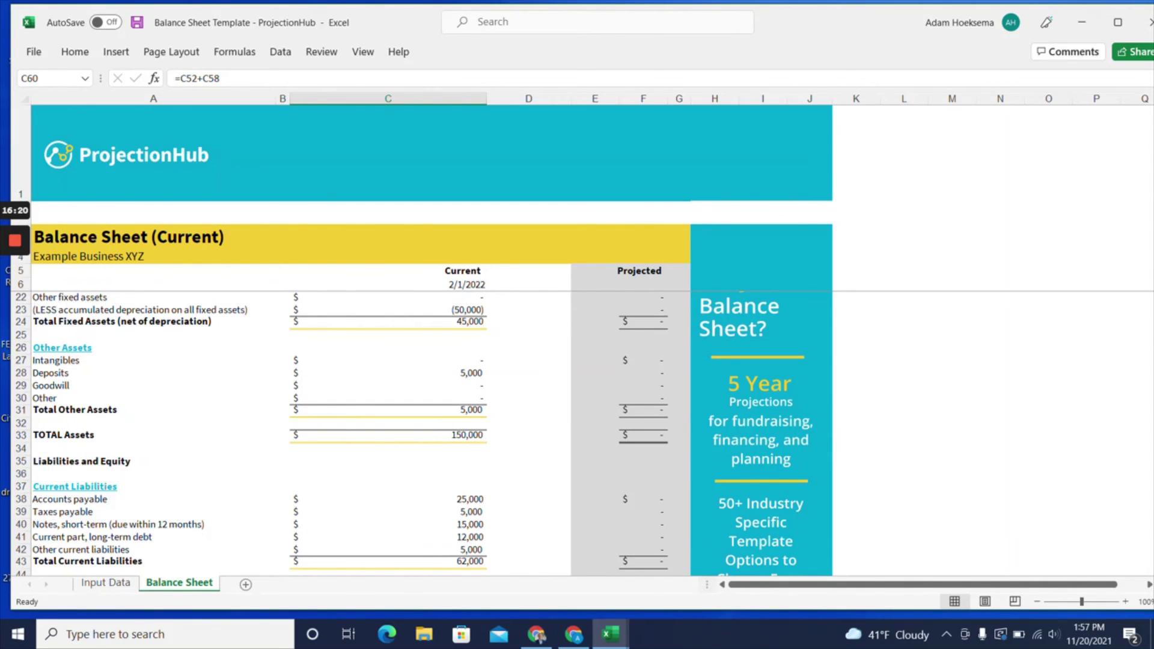
pyautogui.scroll(-3, 421, 433)
pyautogui.scroll(-3, 421, 433)
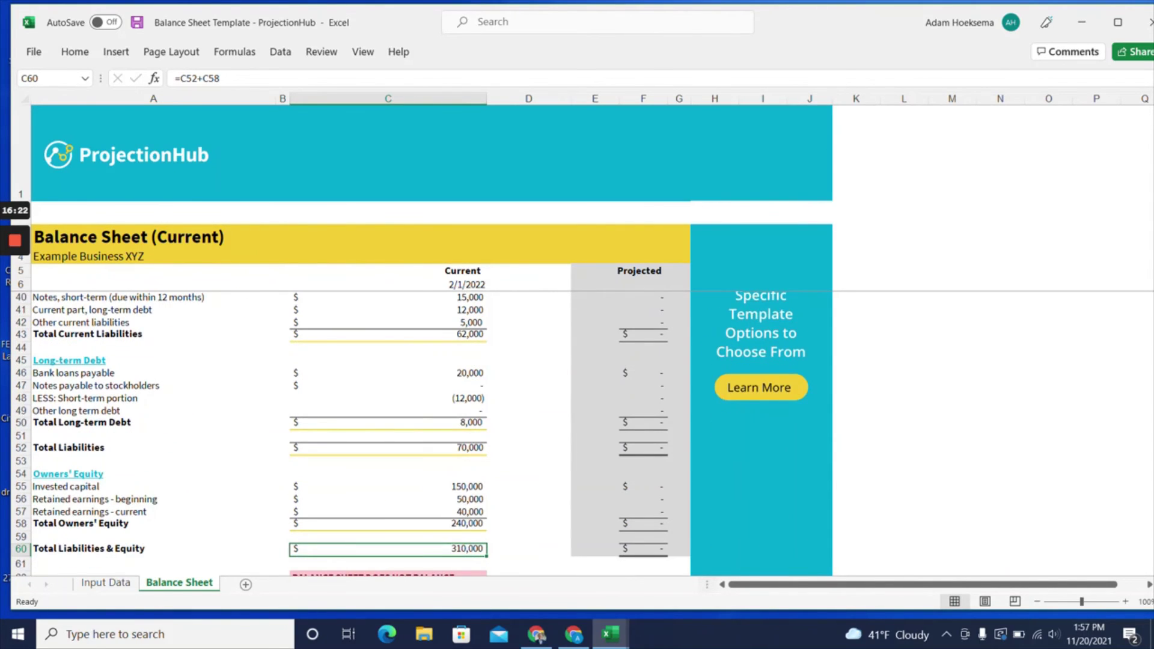
pyautogui.scroll(-1, 422, 433)
# - In the Input Data sheet's Owner's Equity section, set the amount invested into the business to 50,000
pyautogui.click(105, 584)
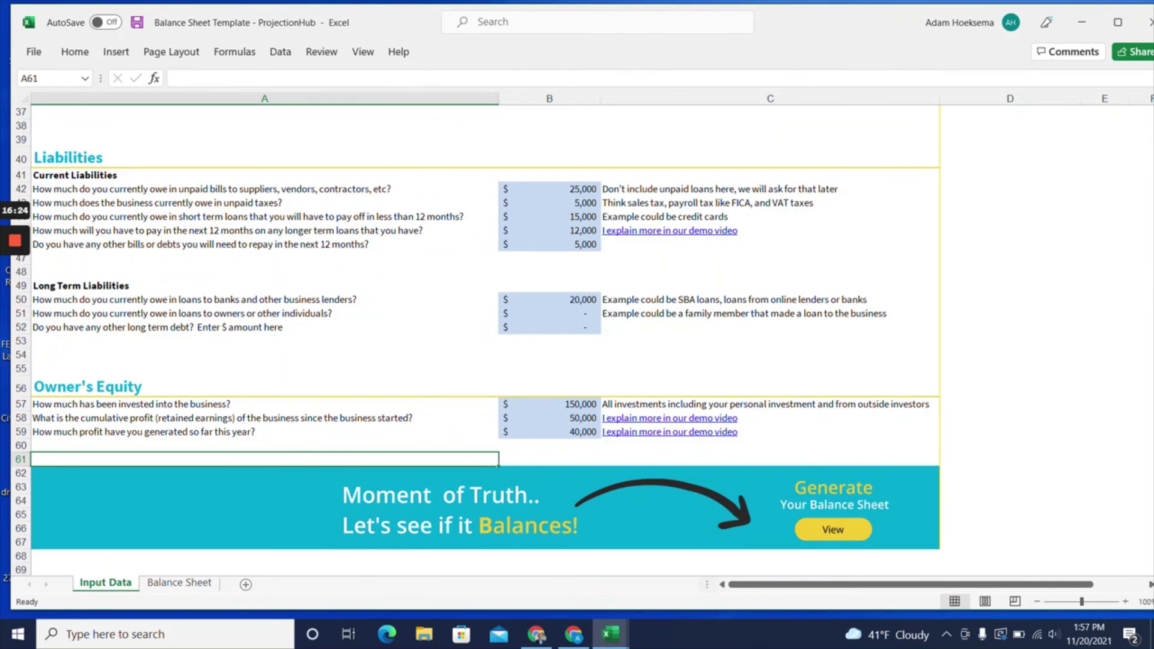
pyautogui.click(550, 405)
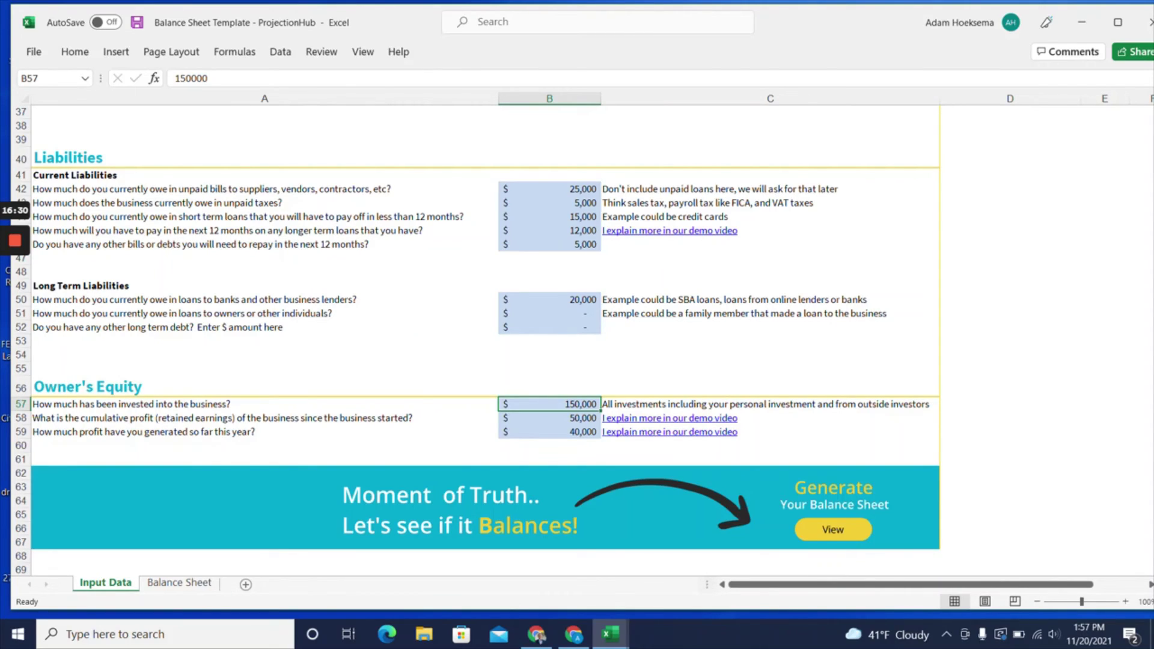
pyautogui.write('50000')
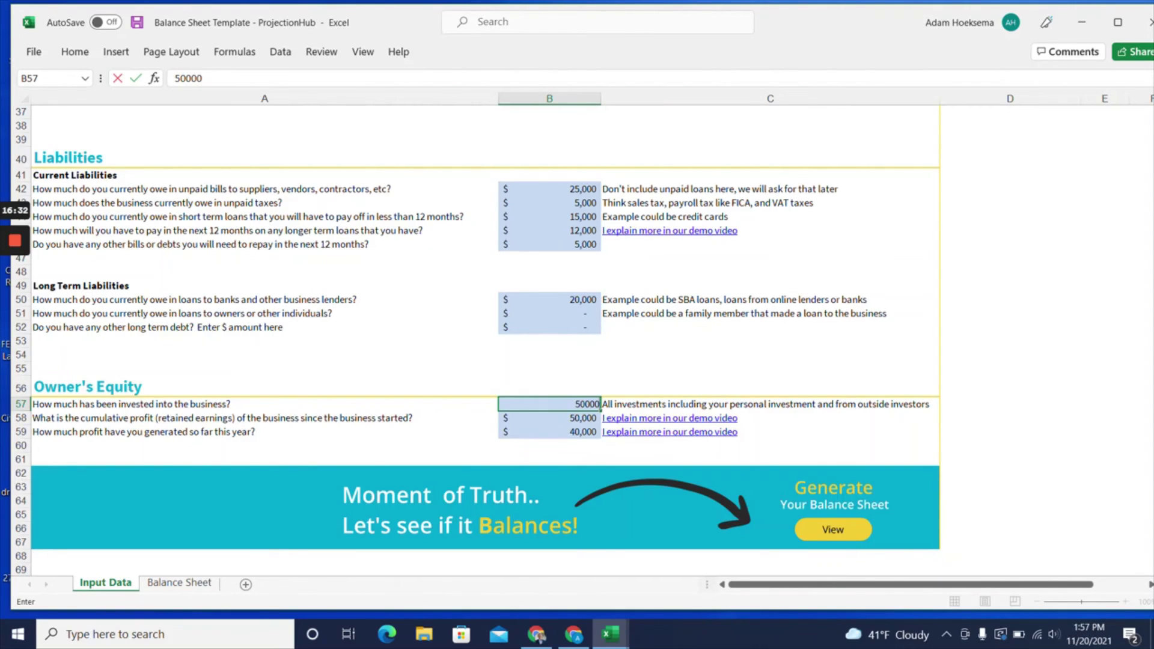
pyautogui.press('Return')
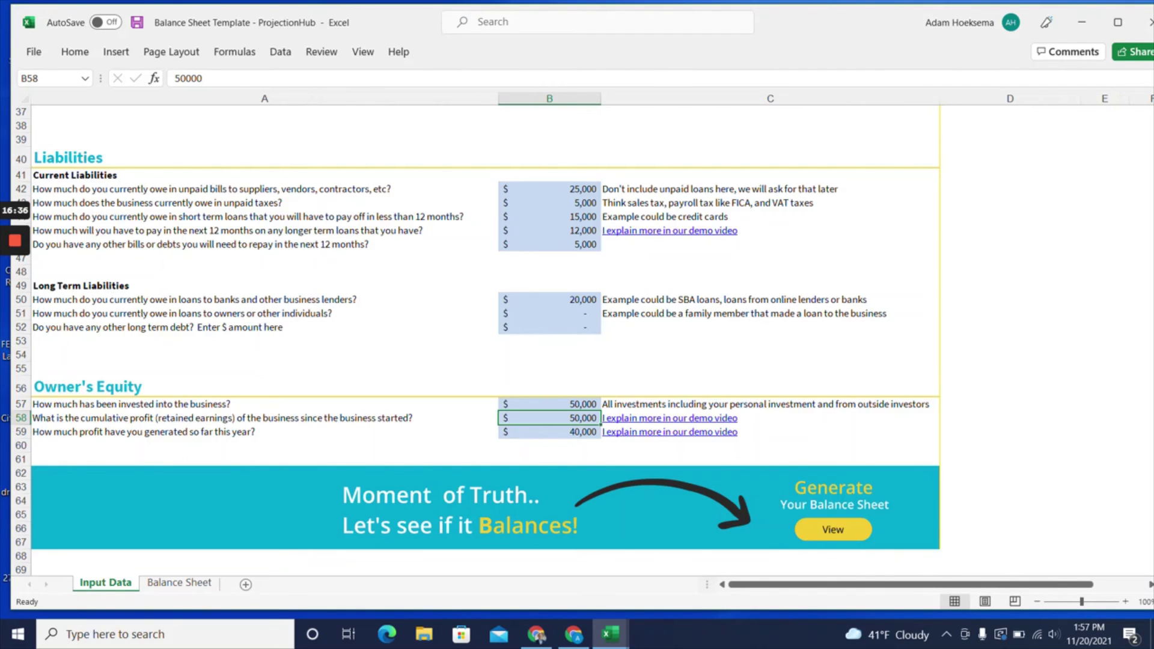
# - Set the profit generated so far this year to a loss of 20,000 (-20000)
pyautogui.click(549, 432)
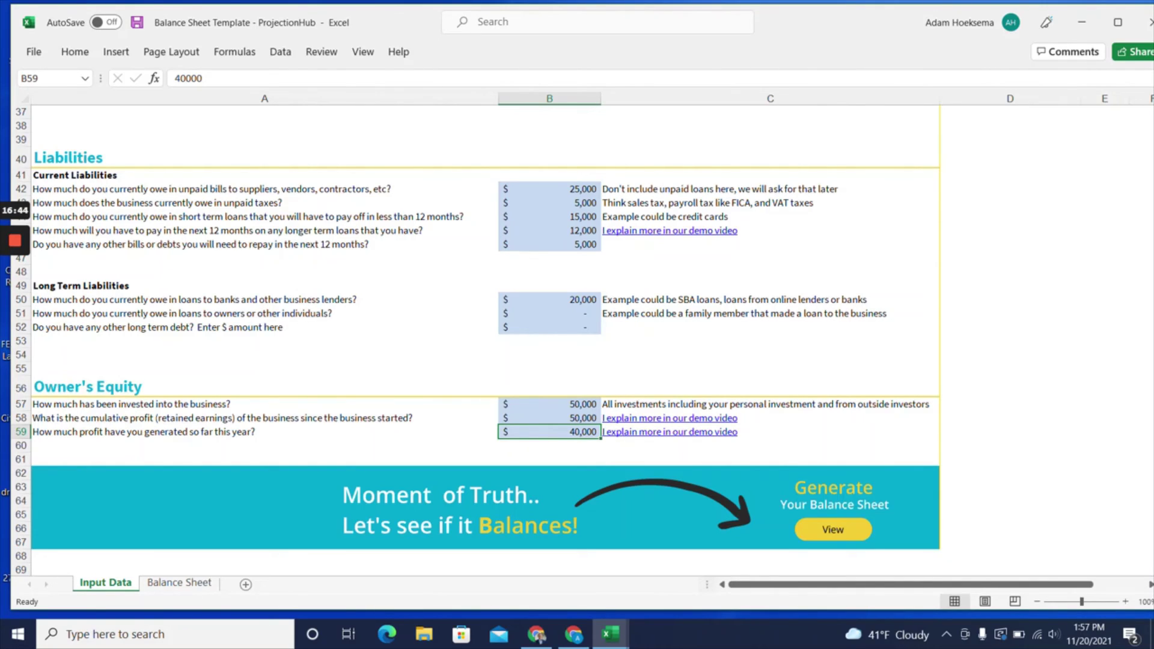
pyautogui.write('-200')
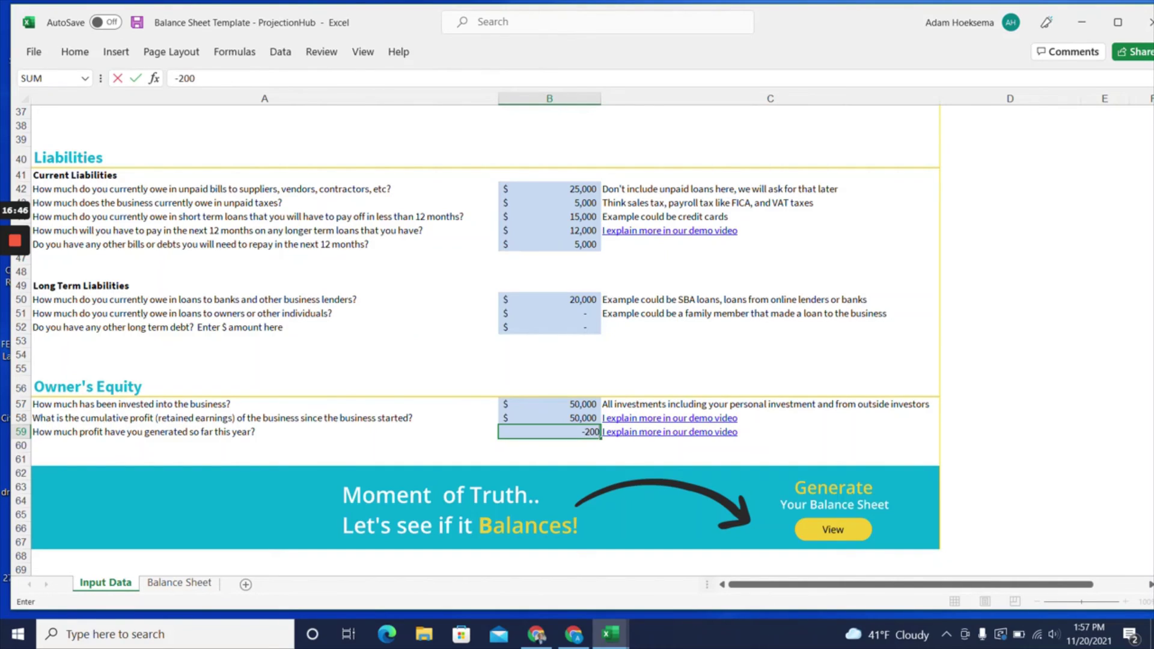
pyautogui.write('00')
pyautogui.press('Return')
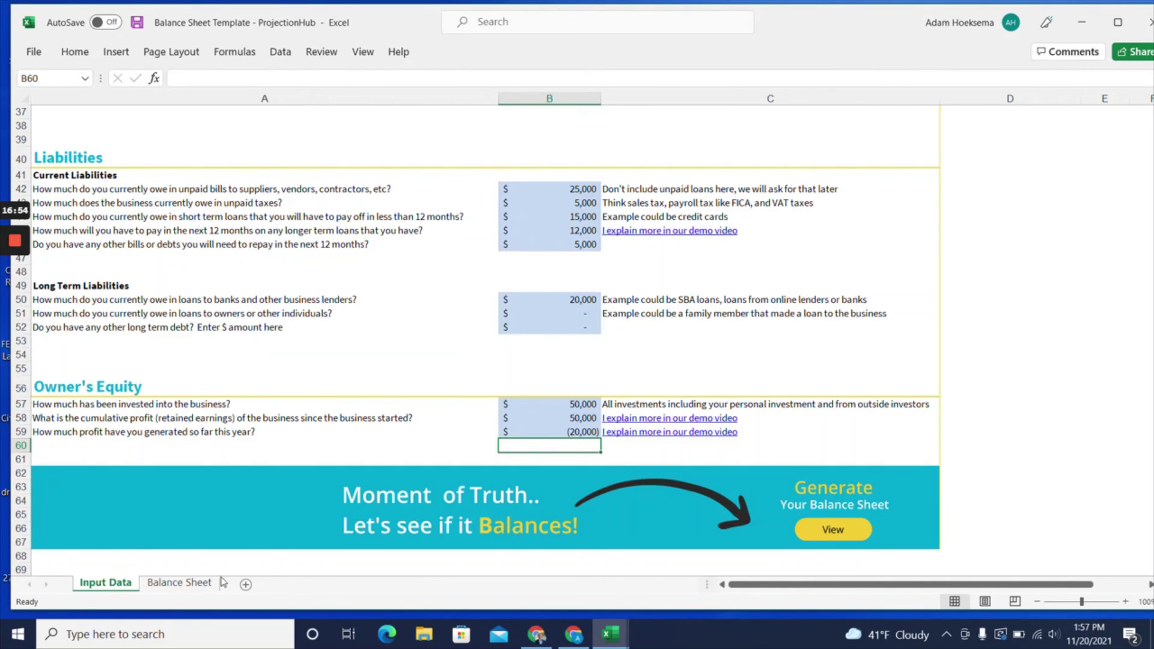
# - Return to the Balance Sheet, recheck its balance status, and compare total assets with the liability and owners' equity lines
pyautogui.click(162, 585)
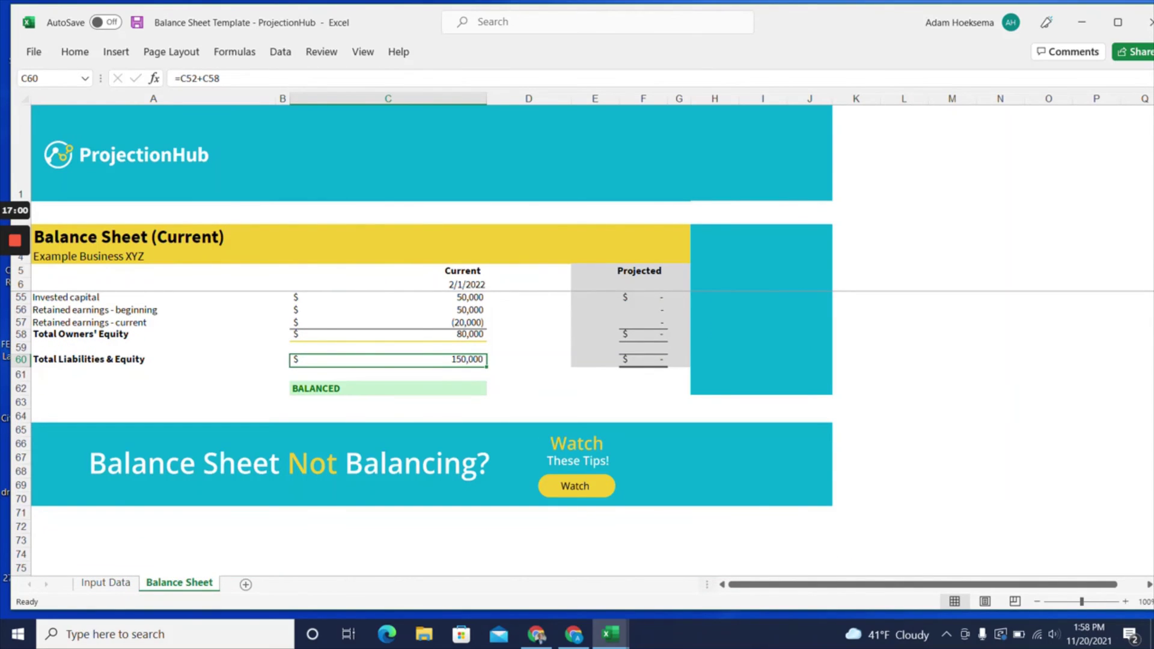
pyautogui.scroll(11, 421, 433)
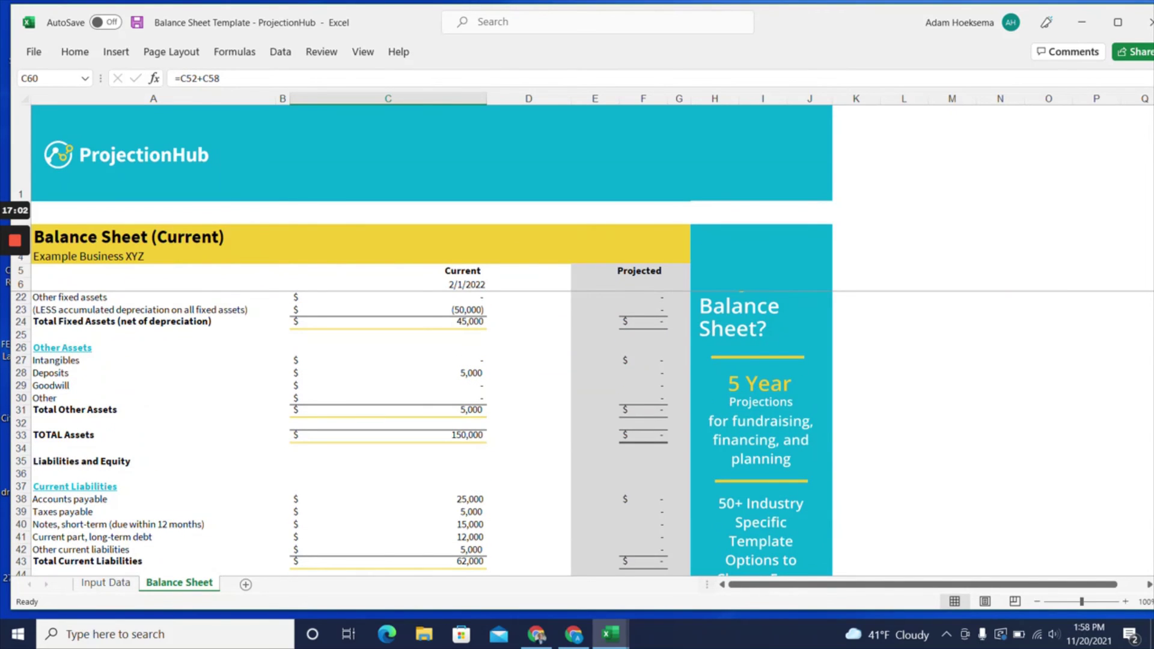
pyautogui.scroll(-8, 422, 433)
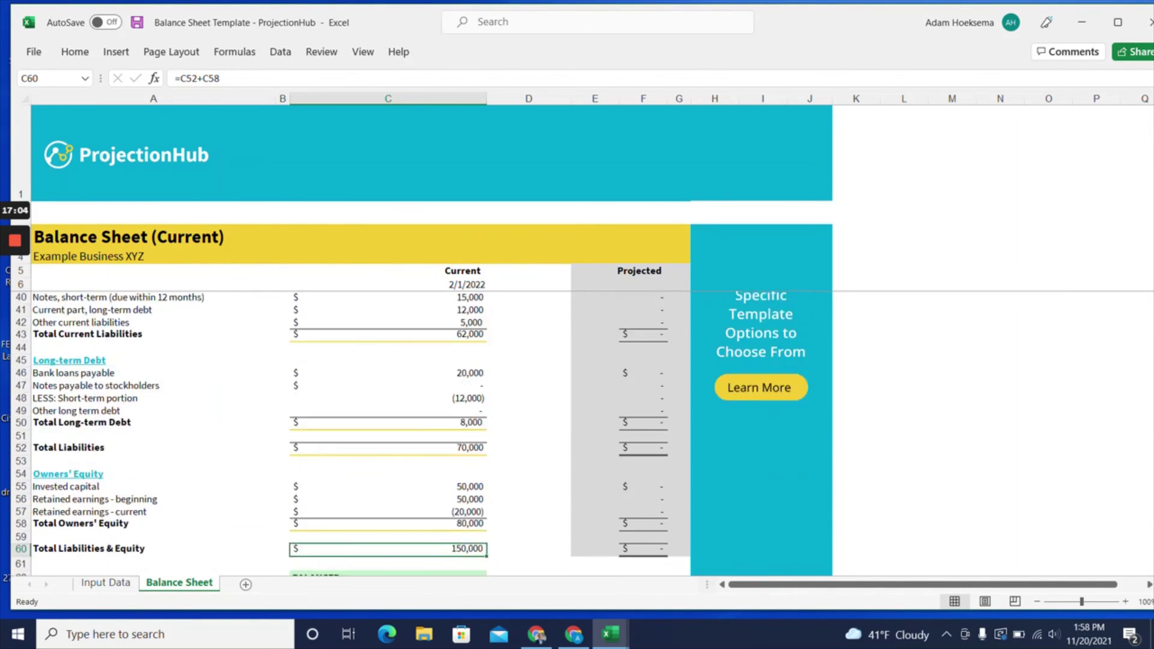
pyautogui.scroll(-1, 420, 432)
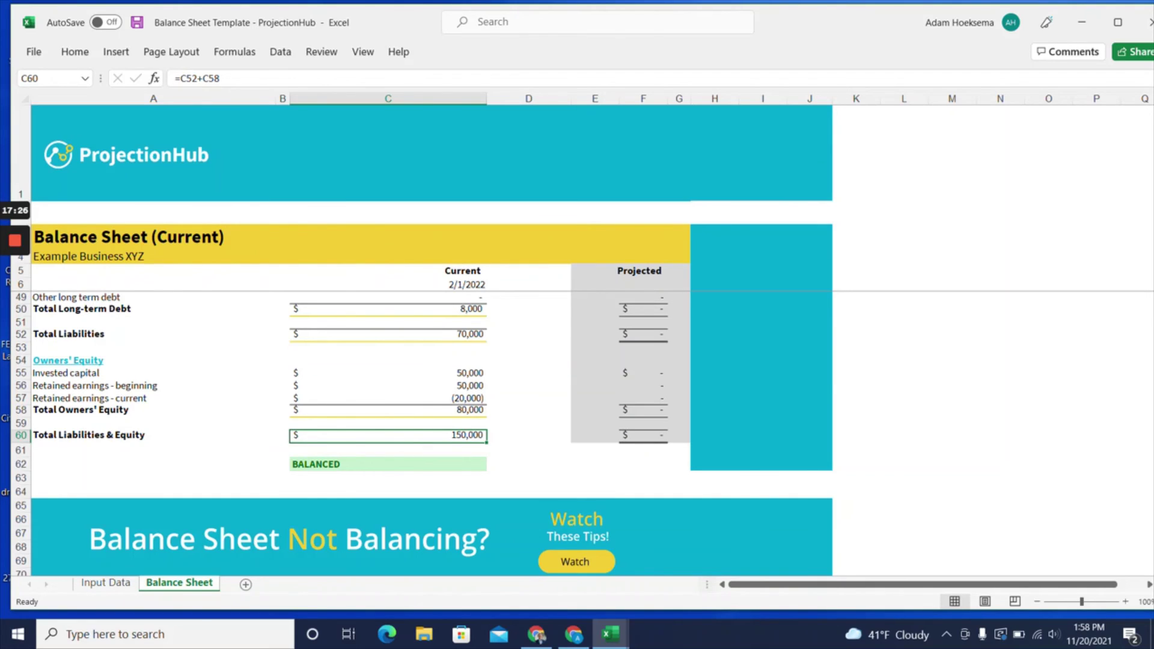
pyautogui.scroll(4, 422, 433)
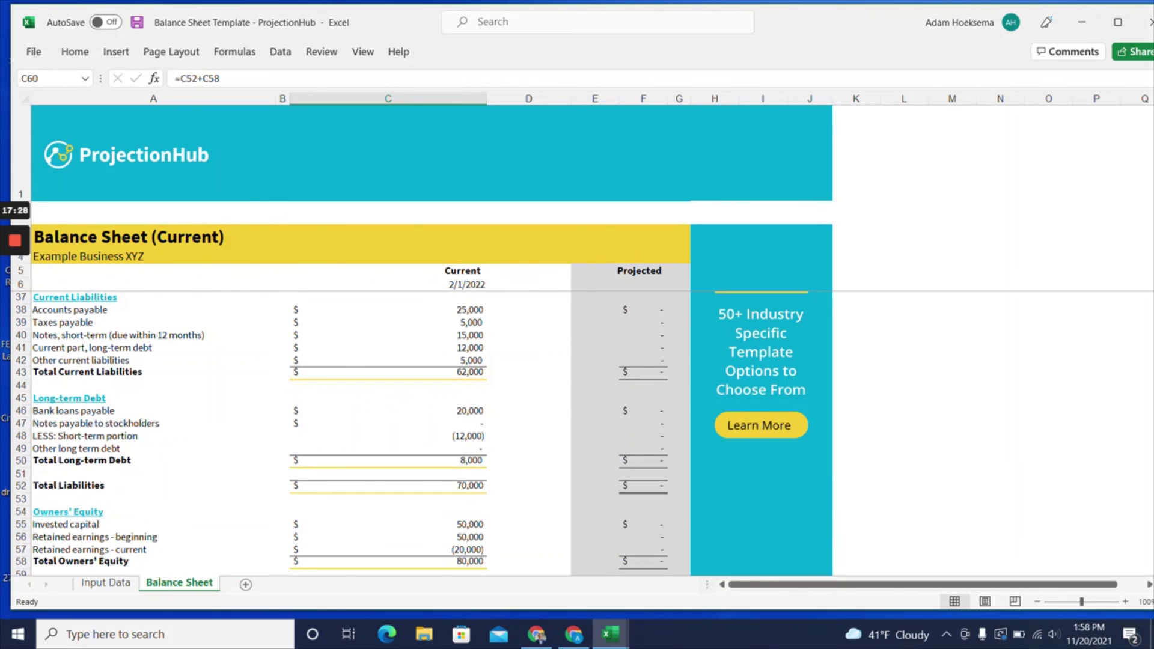
pyautogui.scroll(9, 422, 433)
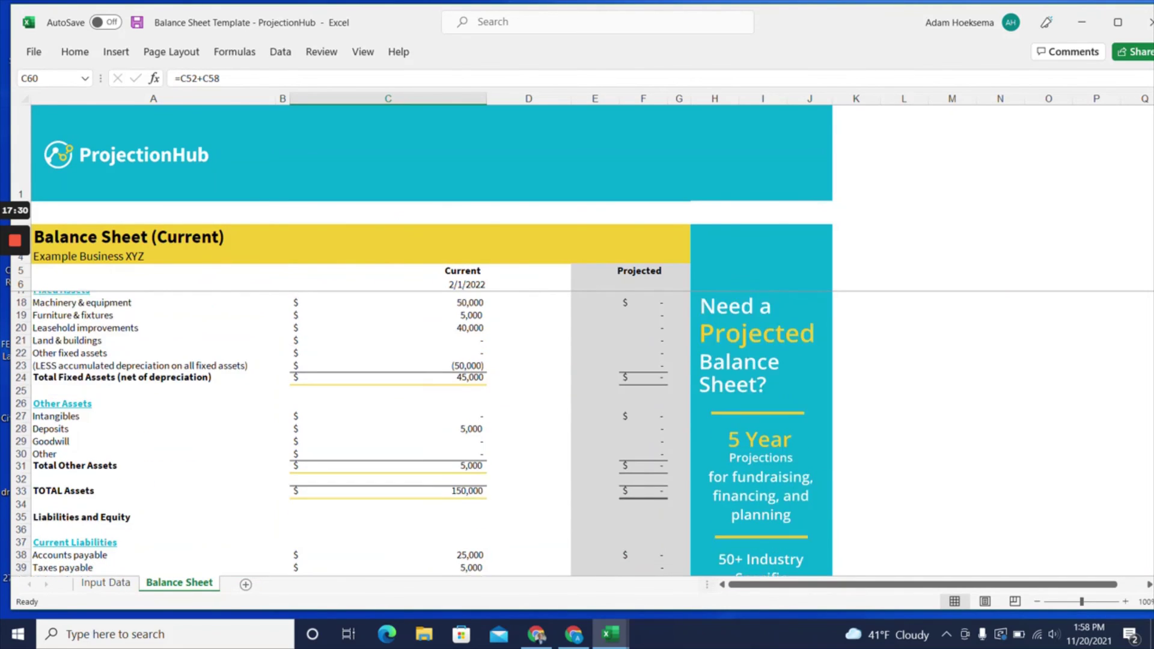
pyautogui.scroll(1, 422, 432)
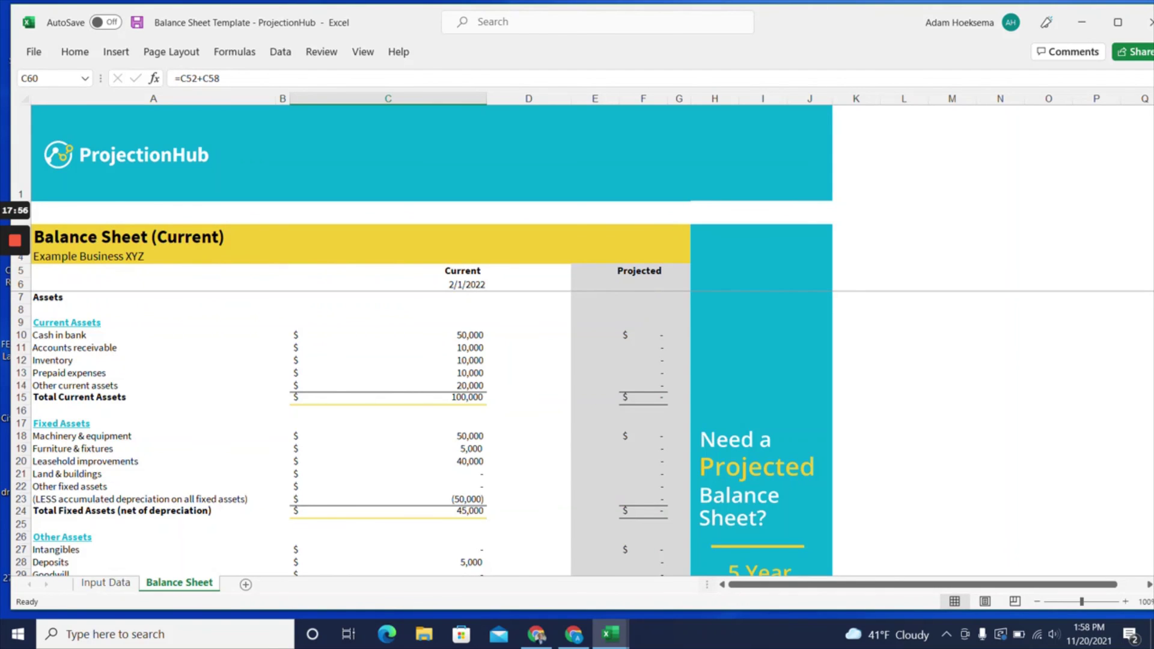
pyautogui.scroll(-10, 414, 433)
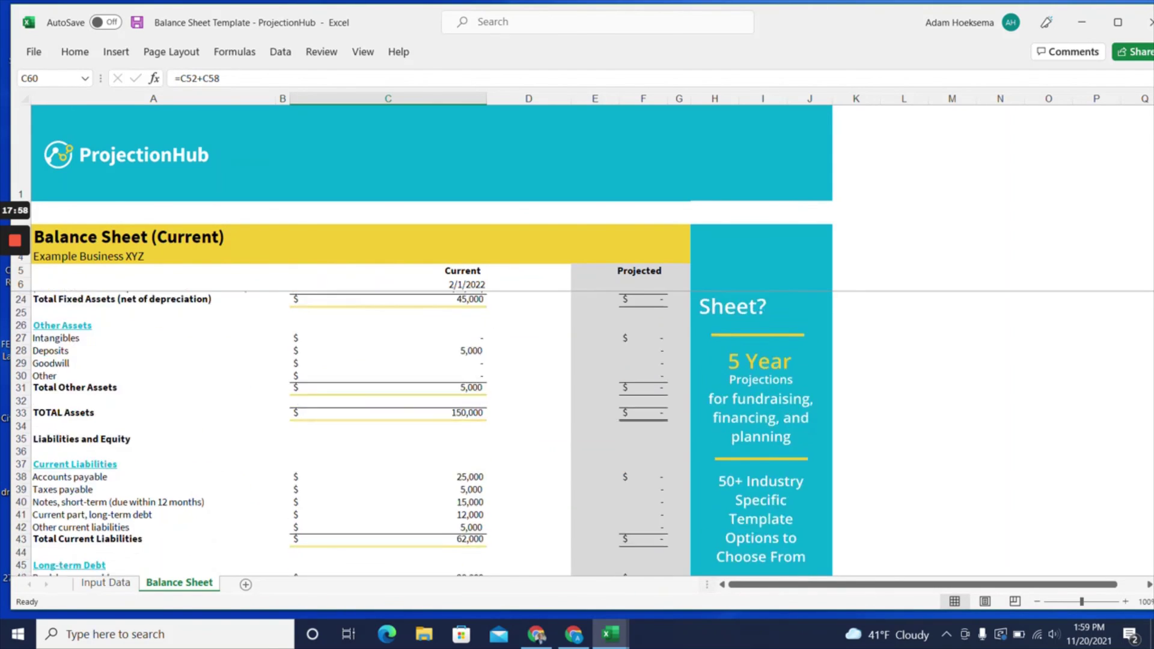
# - Review the Balance Sheet's long-term debt, owners' equity and balance check, and return to the current assets section
pyautogui.scroll(-2, 414, 433)
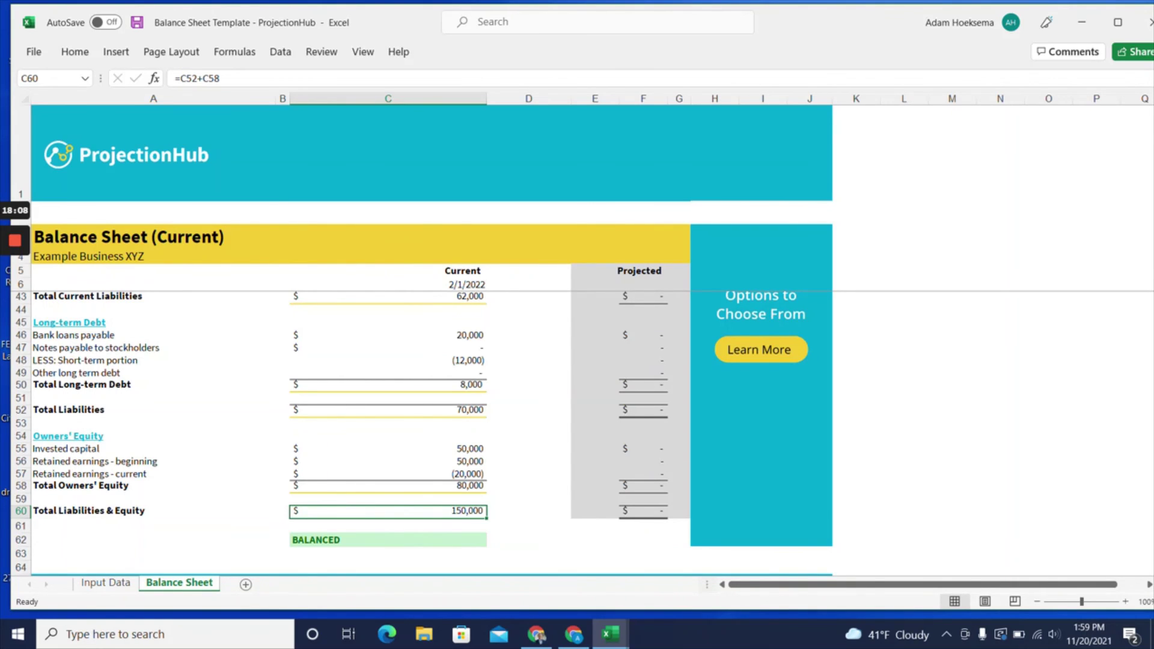
pyautogui.scroll(-3, 422, 433)
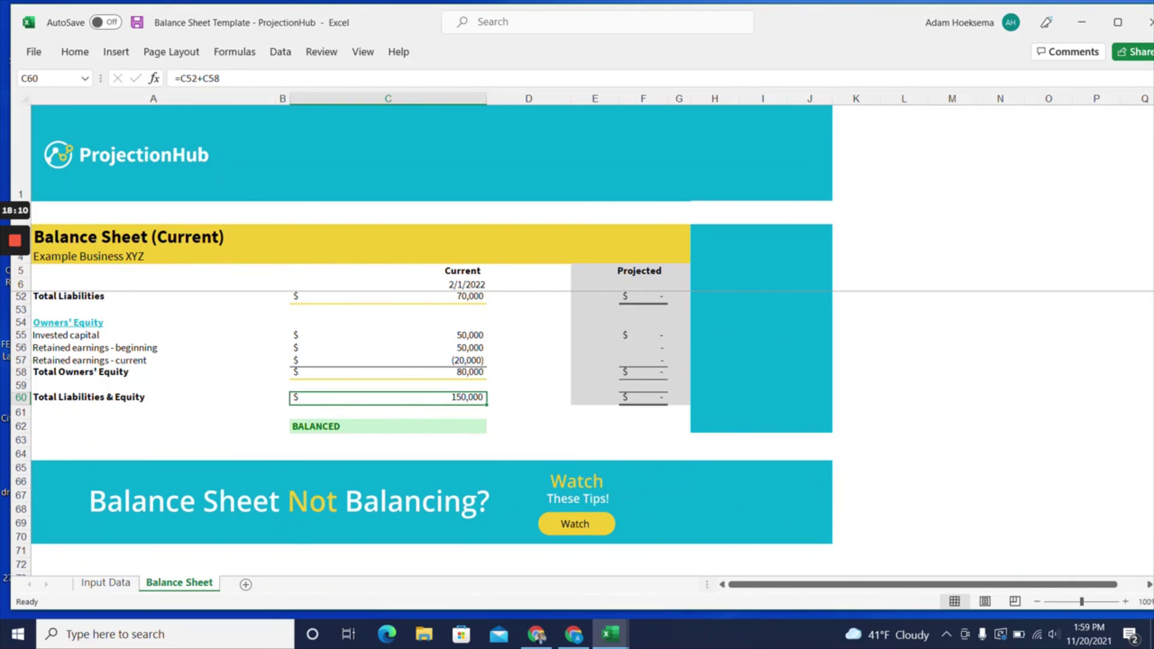
pyautogui.scroll(3, 421, 421)
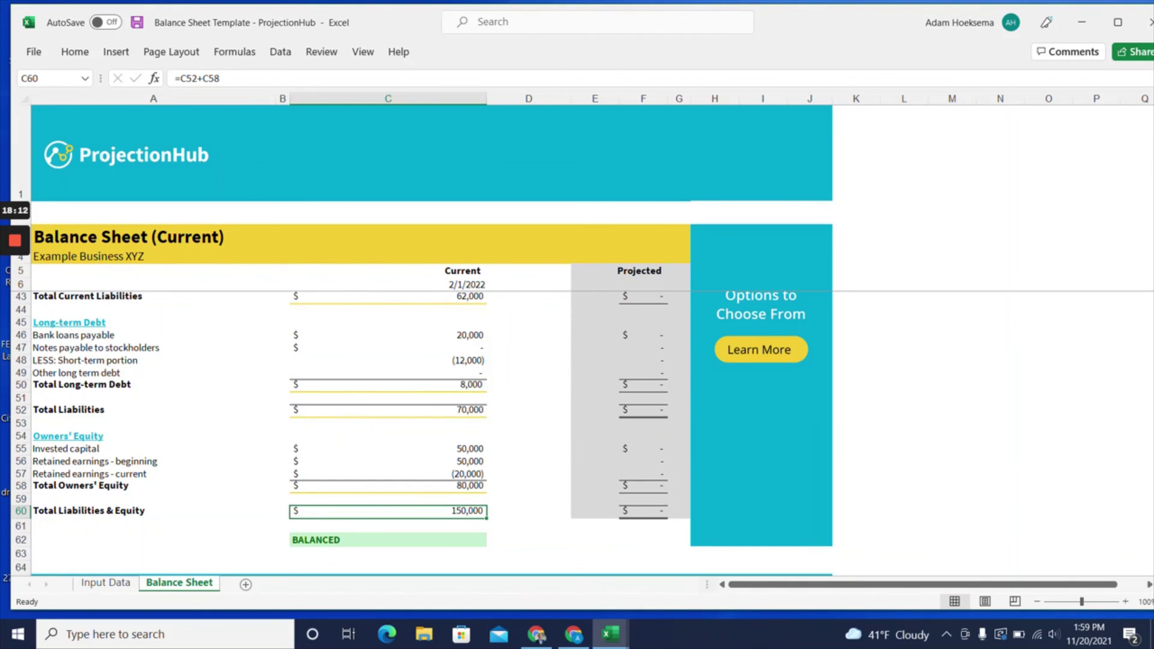
pyautogui.scroll(12, 421, 433)
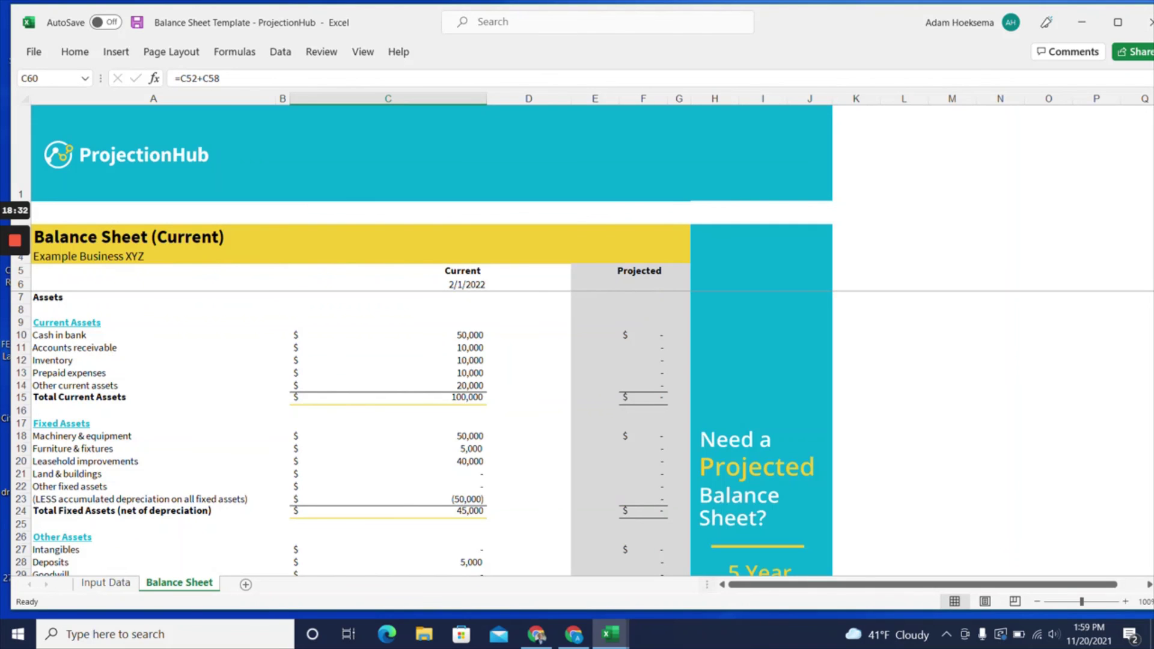
# - Look over the Input Data sheet's current date, company name and asset answers that feed the balance sheet
pyautogui.click(105, 582)
pyautogui.scroll(12, 476, 337)
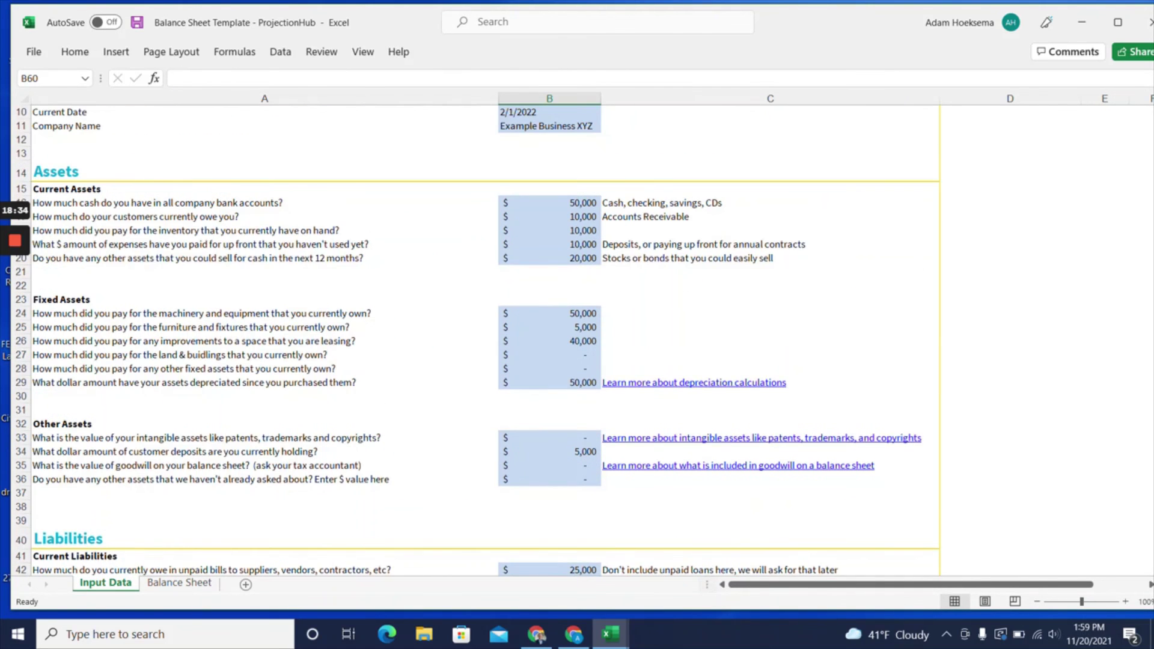
pyautogui.scroll(3, 475, 337)
pyautogui.scroll(-1, 476, 336)
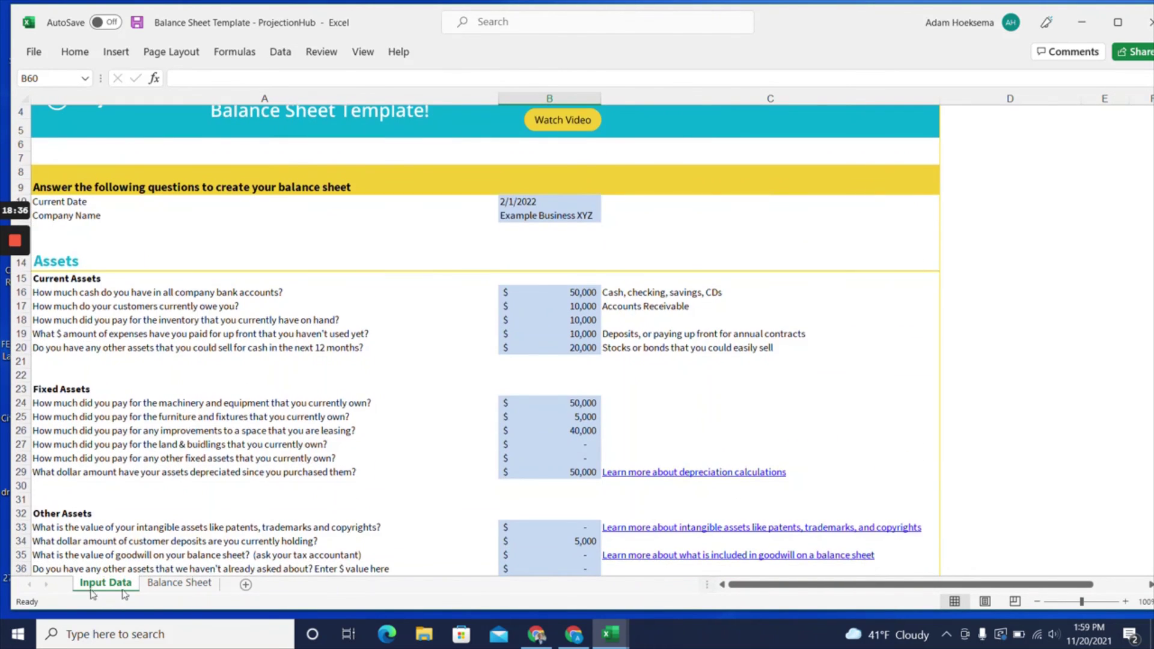
# - Reopen the Balance Sheet and read through it from current assets down to total liabilities and equity and the balance check
pyautogui.click(180, 582)
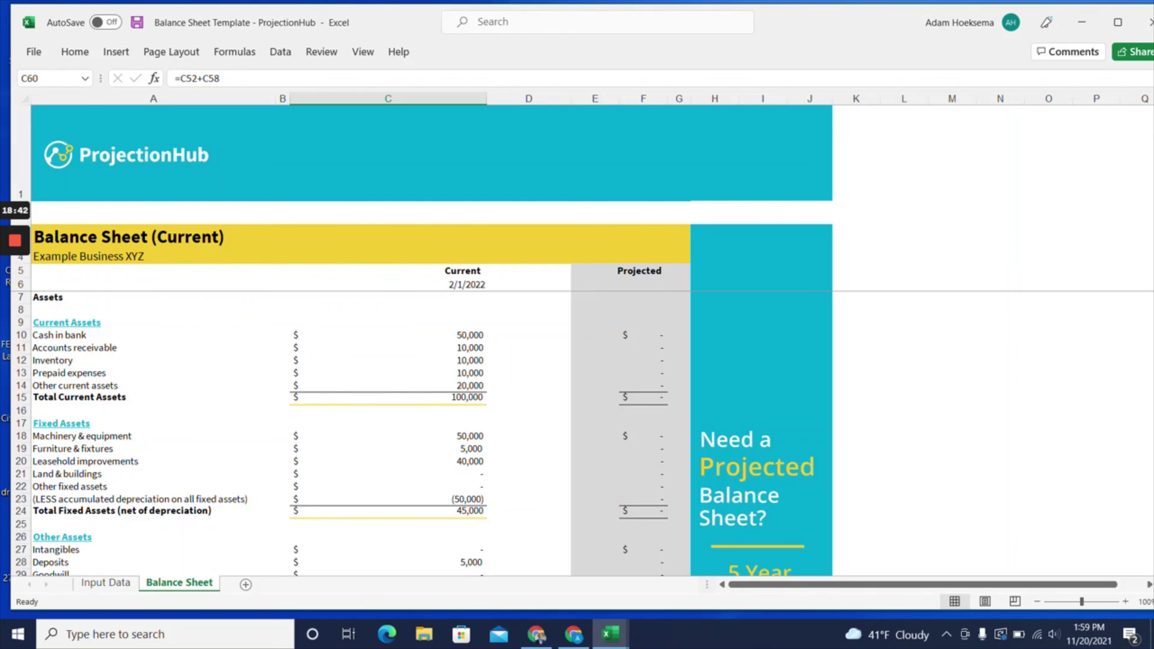
pyautogui.scroll(-3, 414, 435)
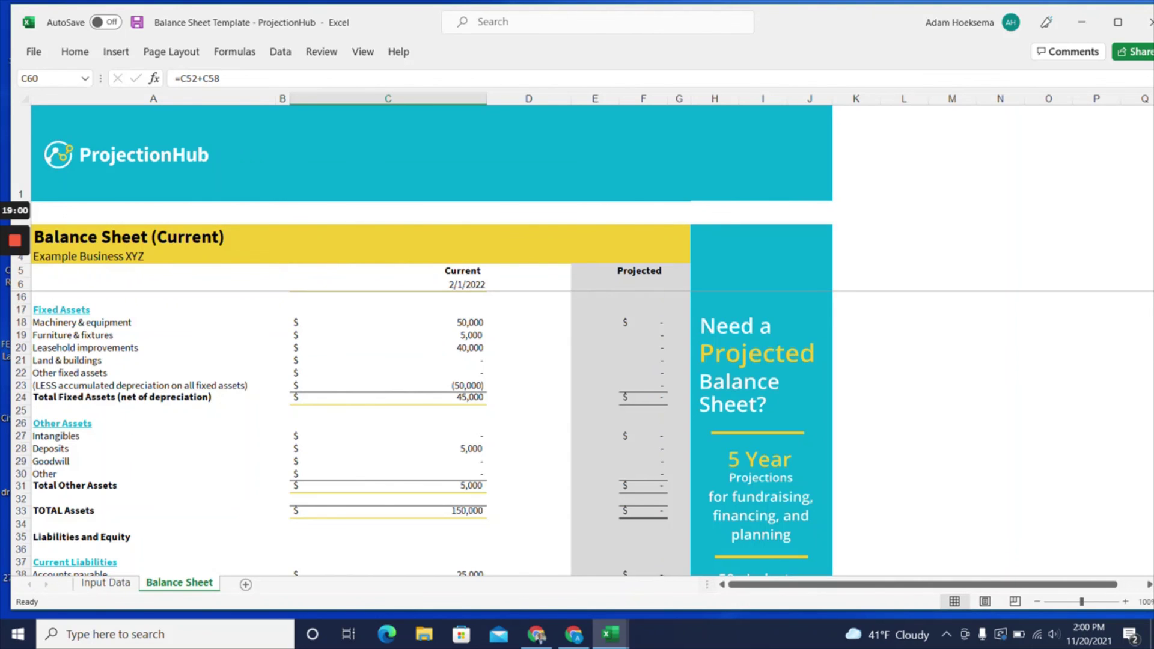
pyautogui.scroll(-4, 415, 434)
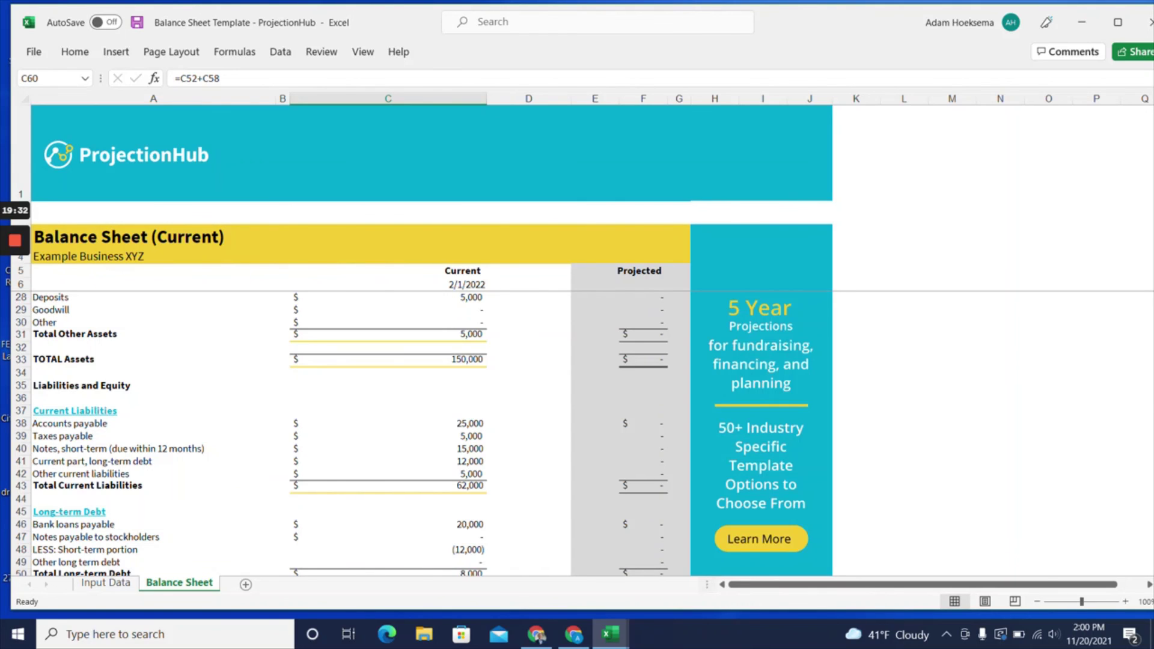
pyautogui.scroll(-2, 421, 433)
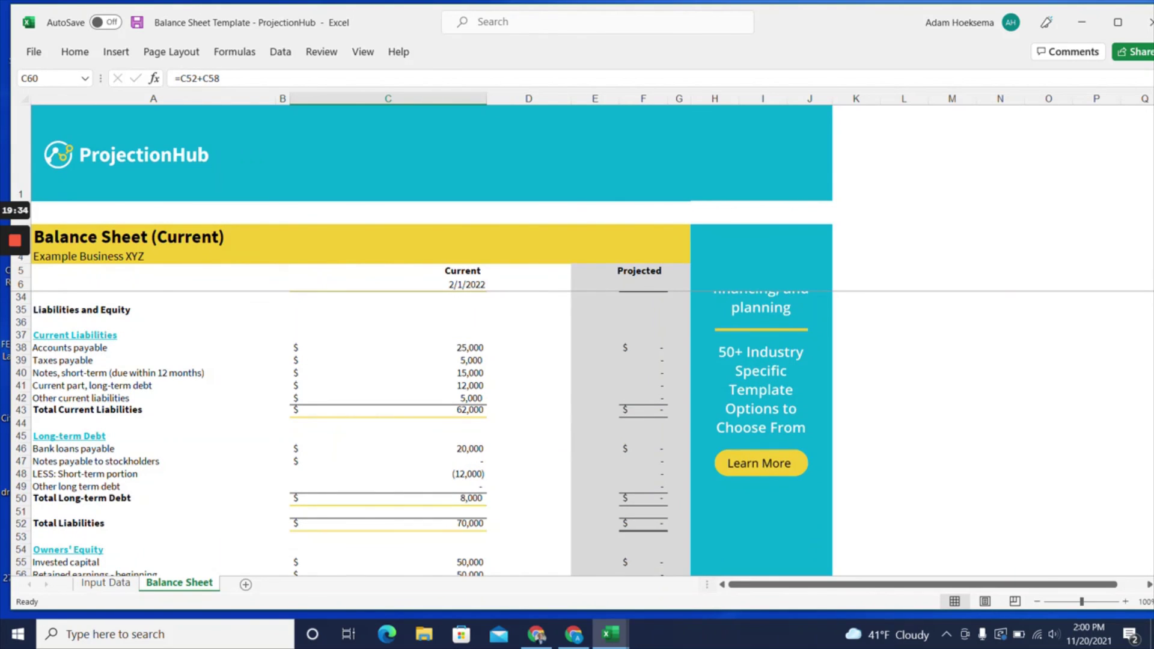
pyautogui.scroll(-5, 421, 433)
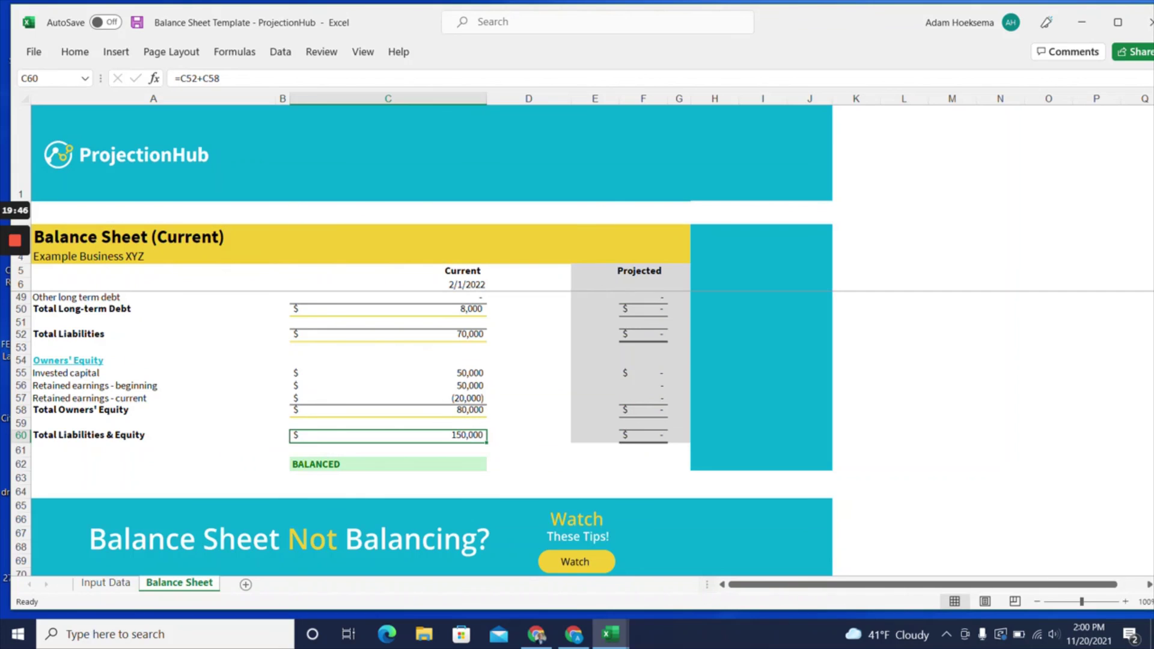
pyautogui.scroll(2, 421, 391)
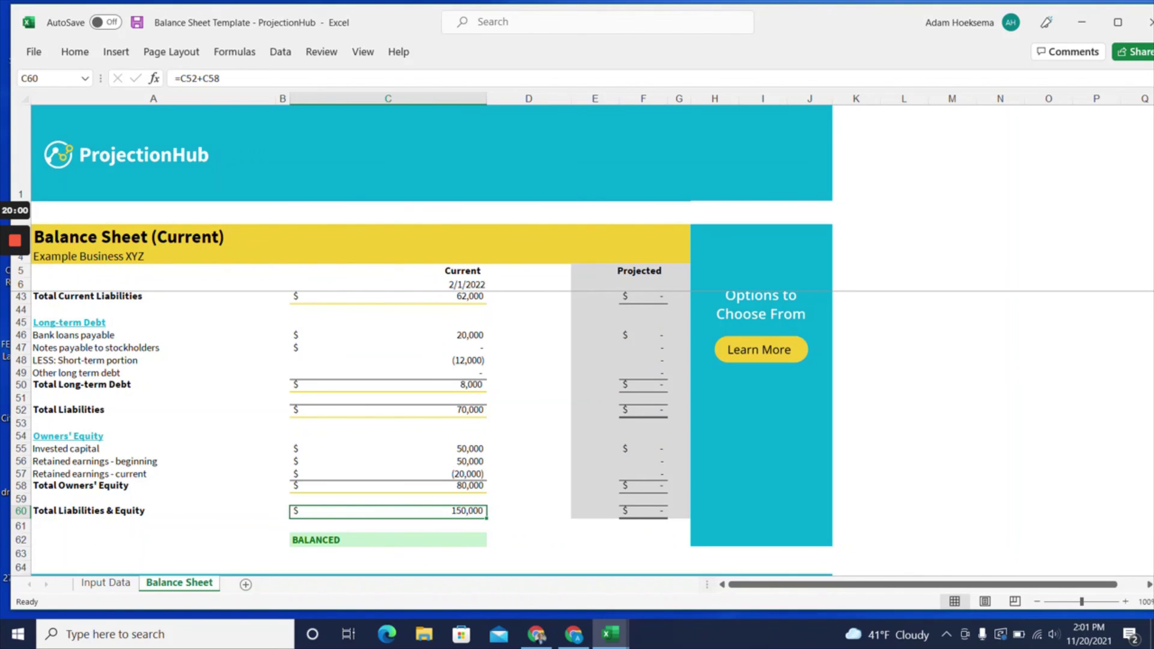
pyautogui.click(15, 241)
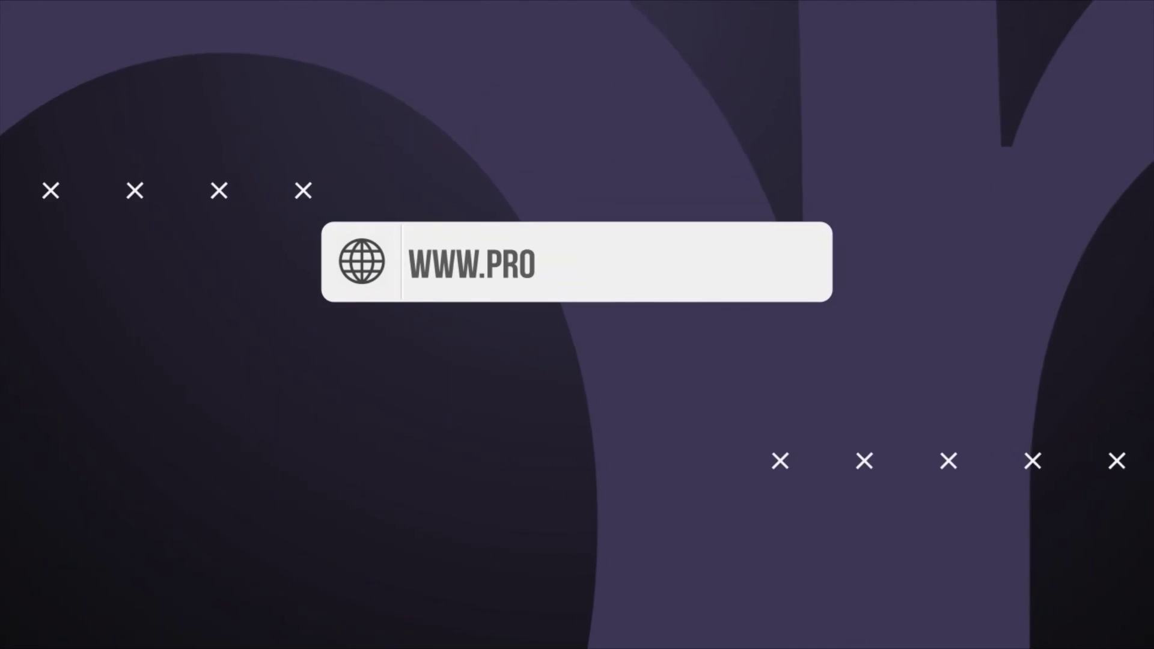